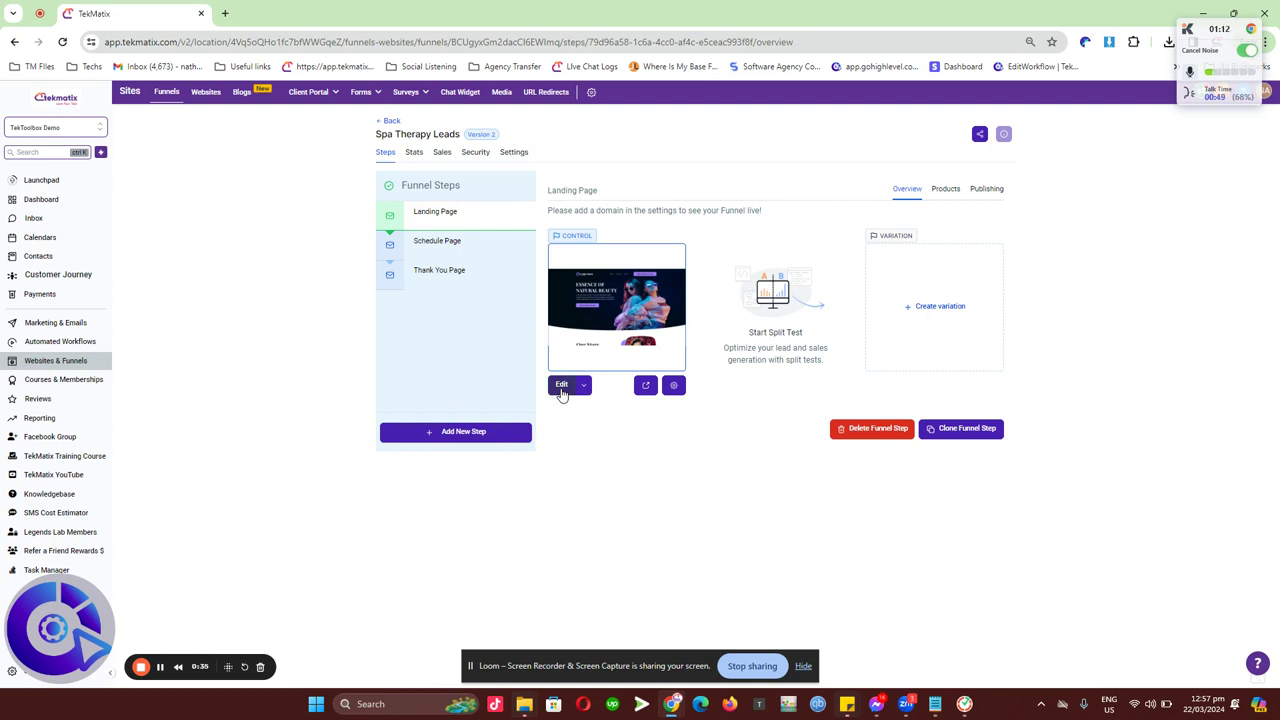
- Open the Landing Page with its 'Essence of Natural Beauty' hero in the page builder
click(562, 391)
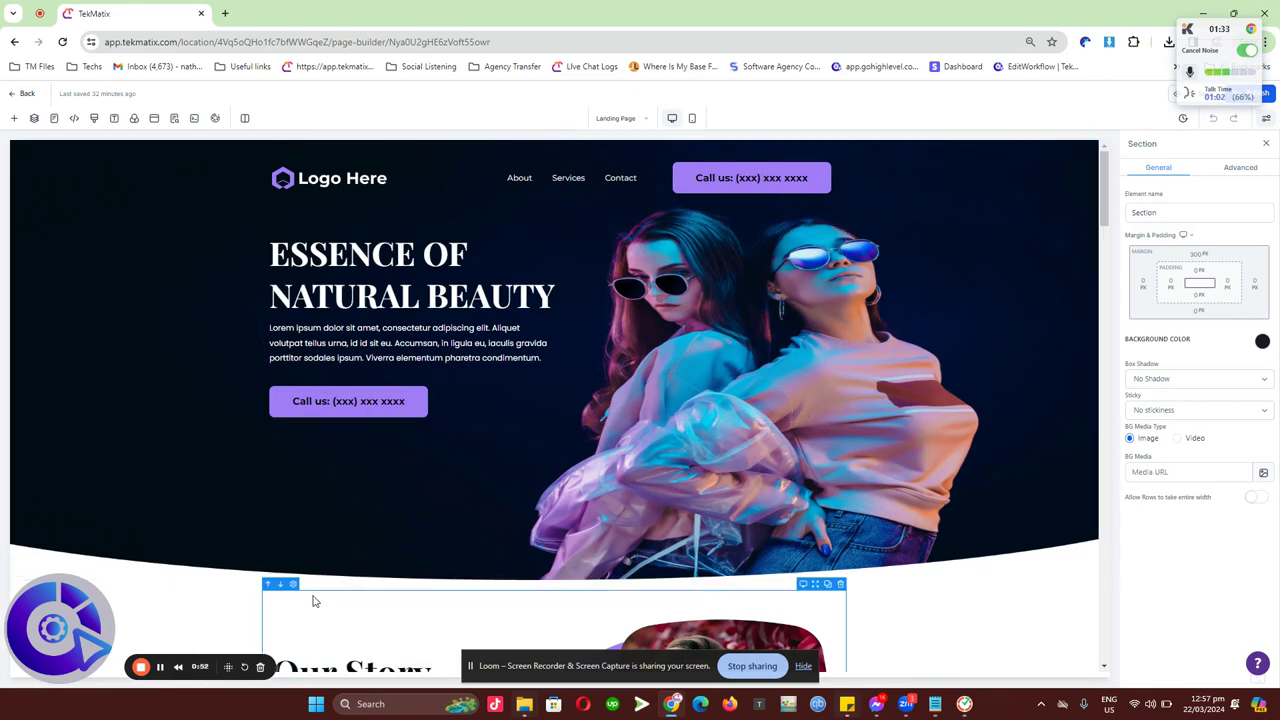
- Turn on the cookie consent banner and agree to the acknowledgement in the consent notice
click(215, 119)
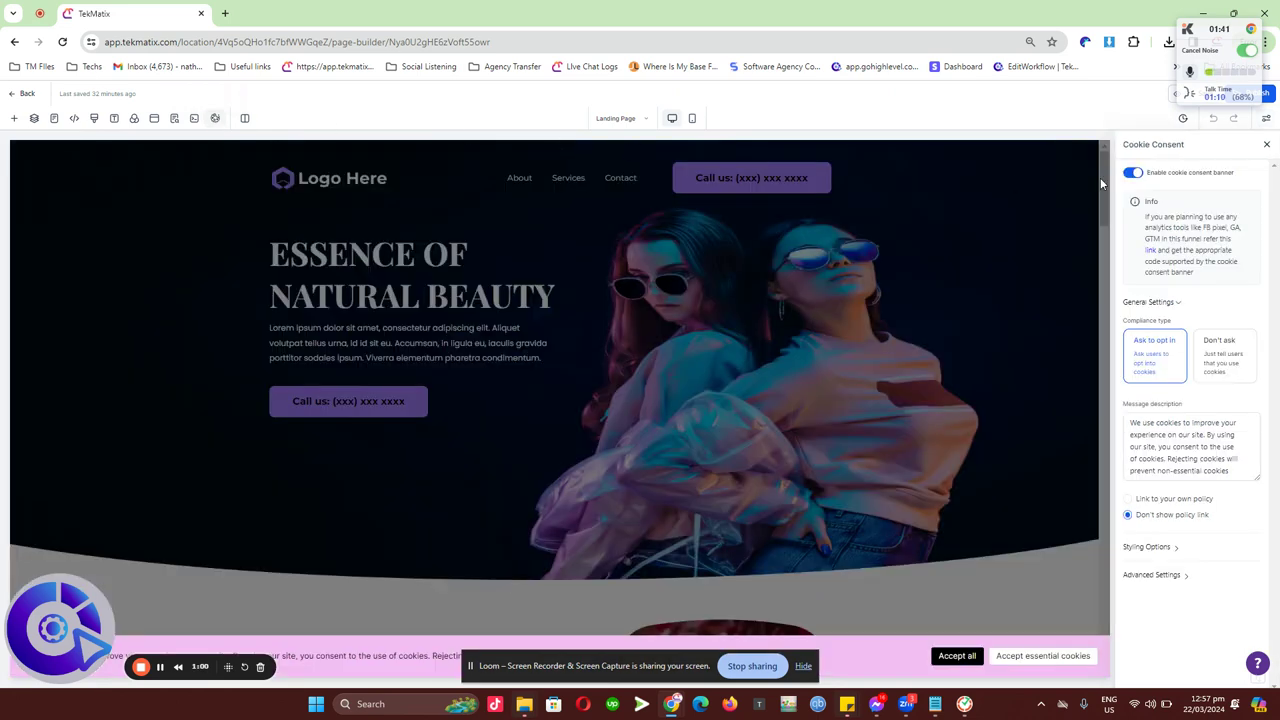
click(1134, 174)
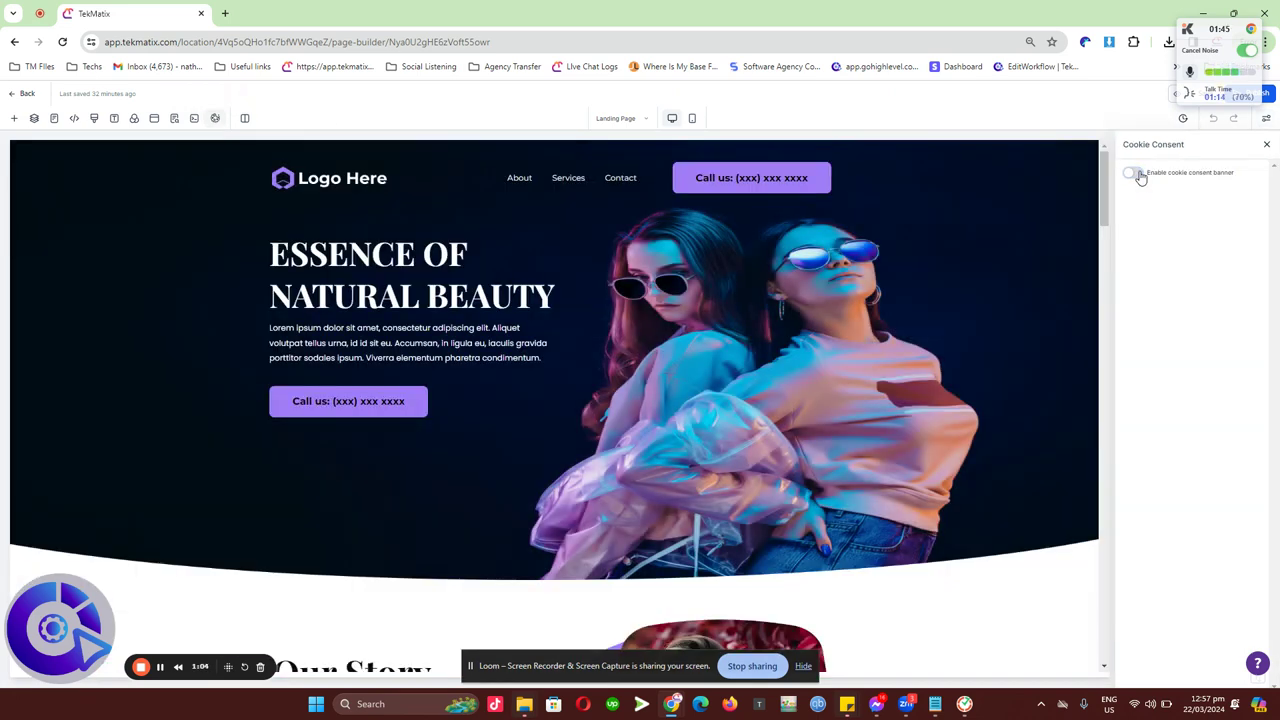
click(1138, 175)
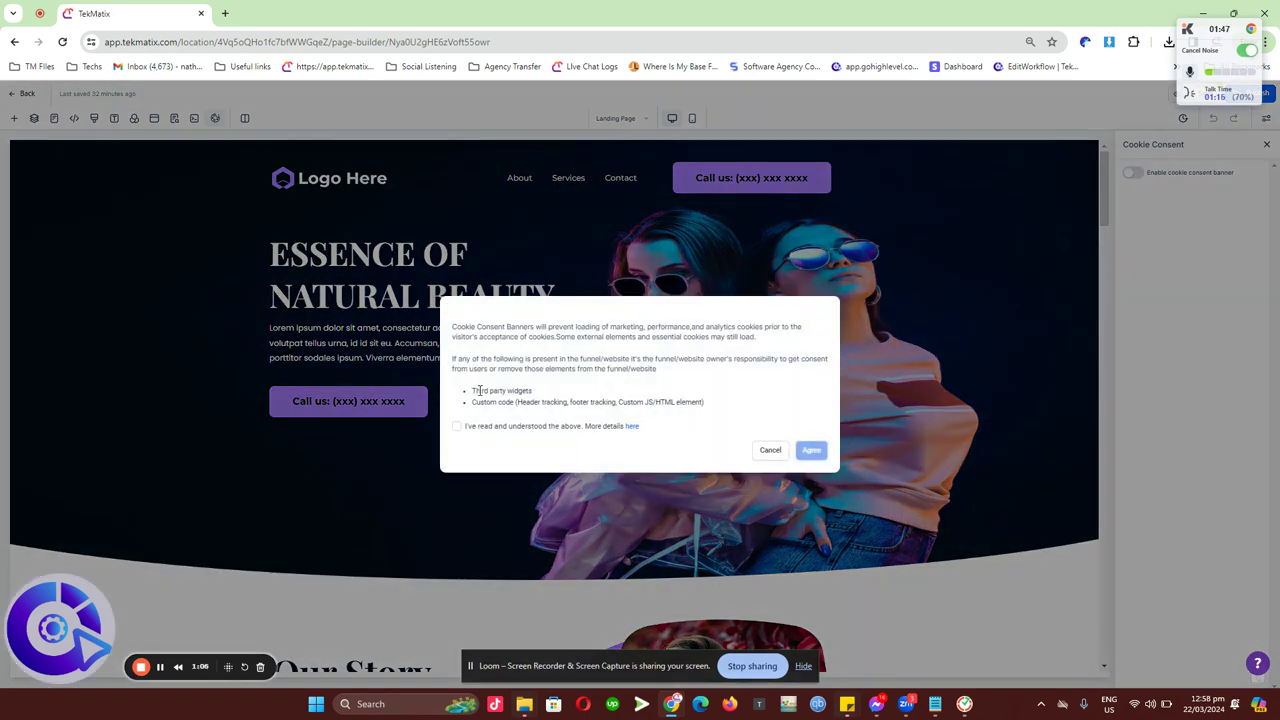
drag(453, 327, 630, 426)
click(640, 374)
click(456, 426)
click(811, 452)
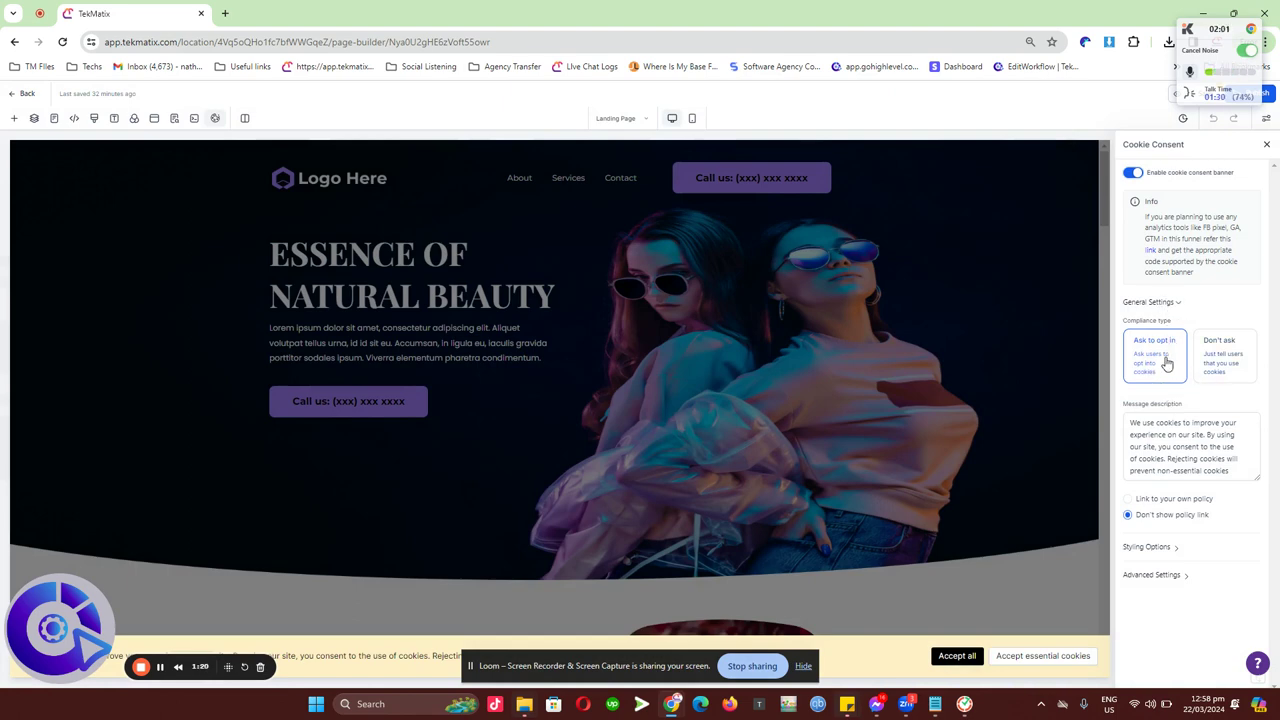
- Set the banner's consent mode to Ask to opt in, keeping the default message
click(1222, 367)
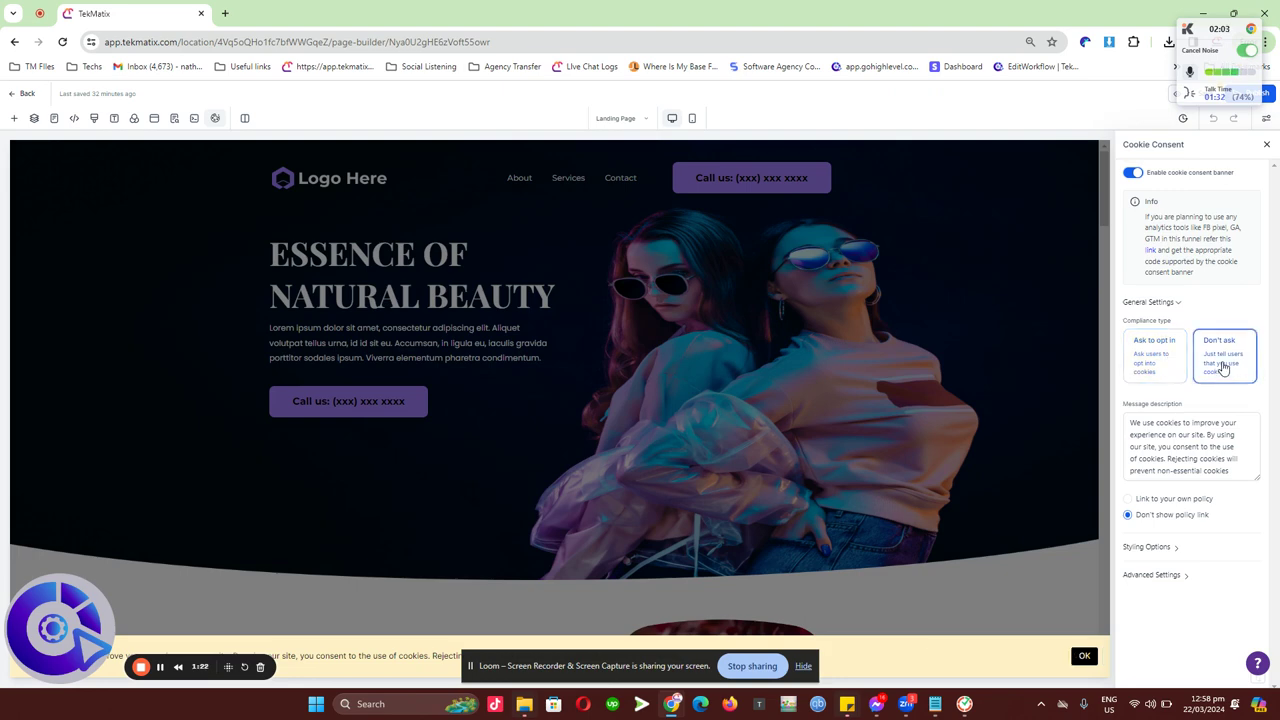
click(1164, 374)
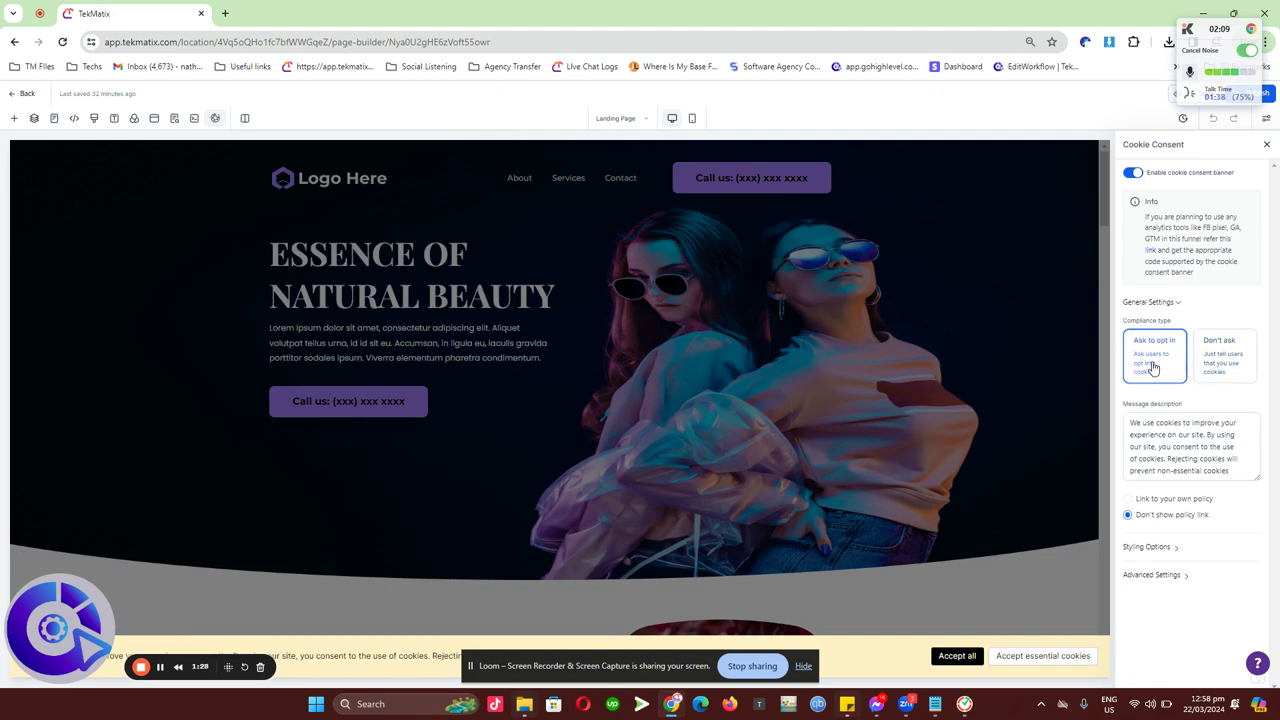
click(1160, 450)
scroll(1201, 459, down, 1)
click(361, 655)
drag(1166, 434, 1172, 434)
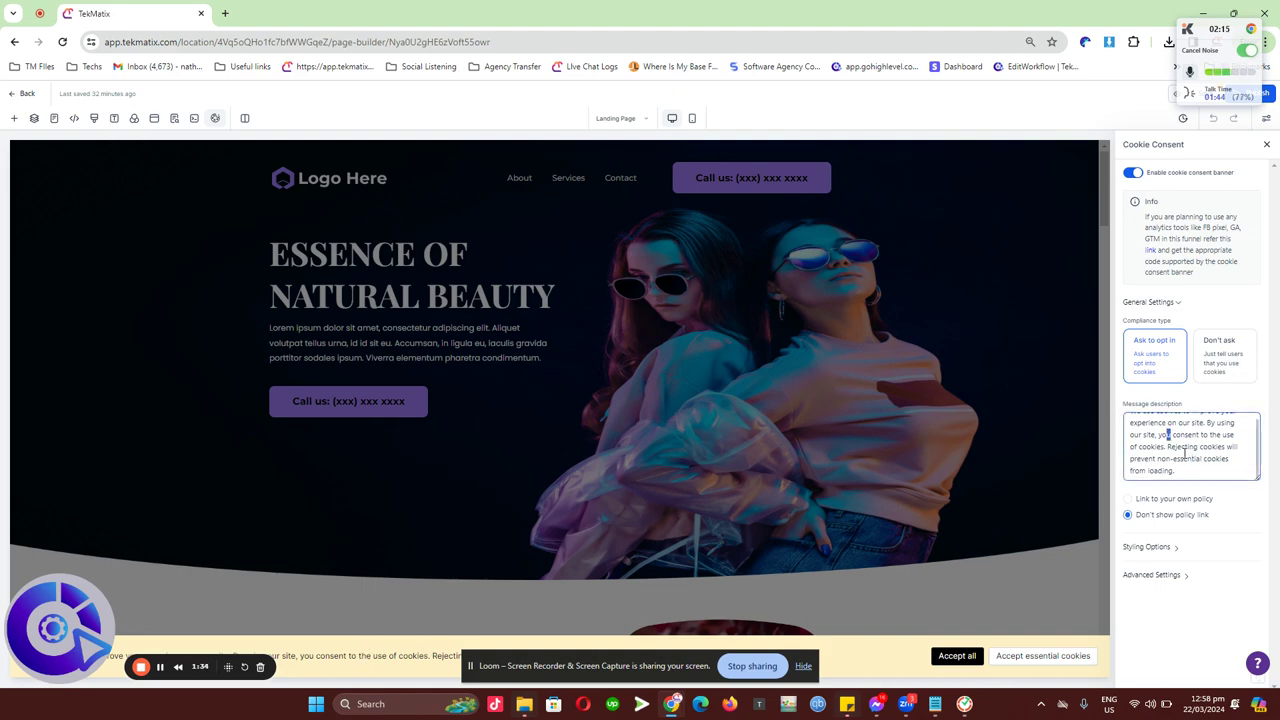
scroll(1185, 455, up, 1)
scroll(1185, 453, down, 1)
- Choose Don't show policy link instead of linking to your own policy
click(1129, 499)
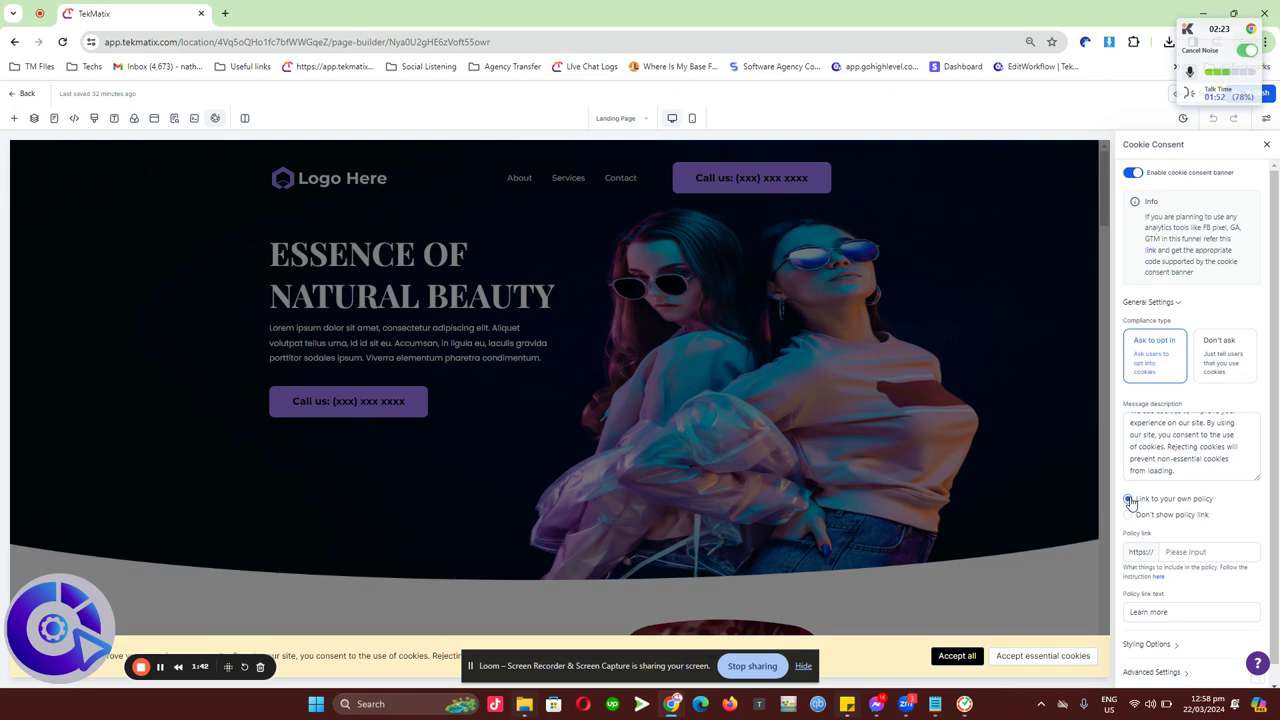
scroll(1168, 530, down, 1)
click(1186, 527)
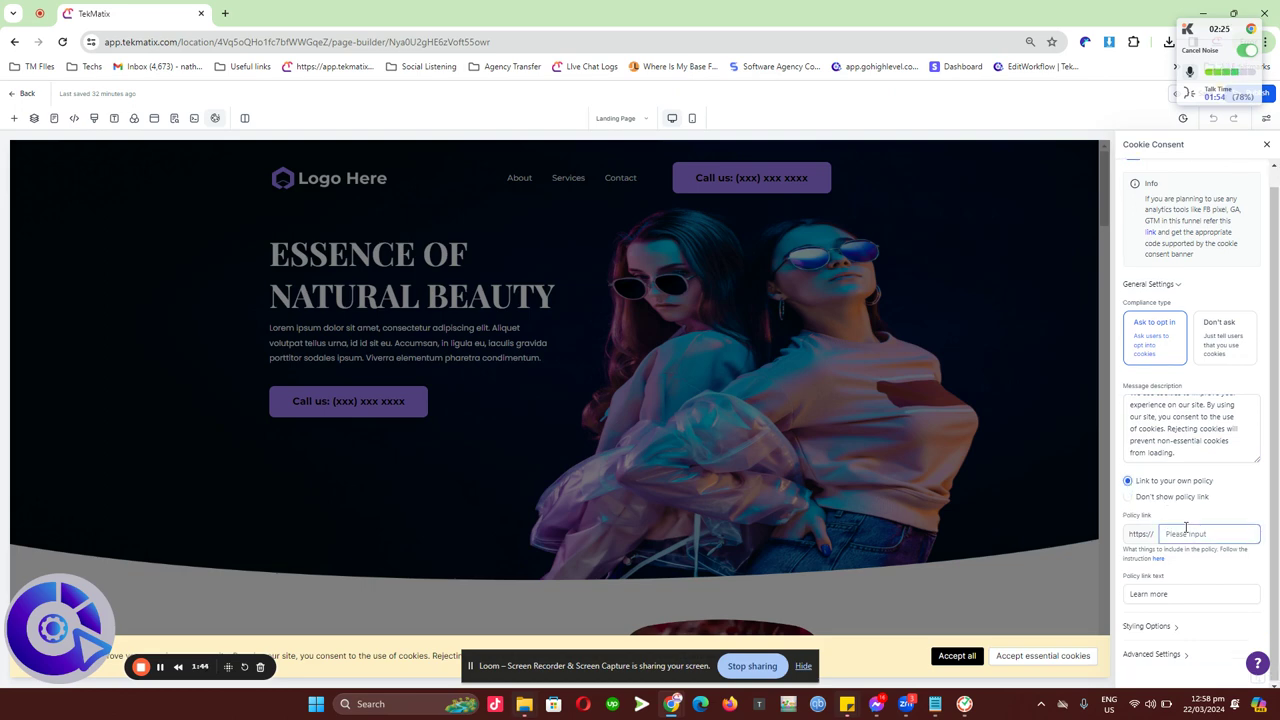
click(1128, 498)
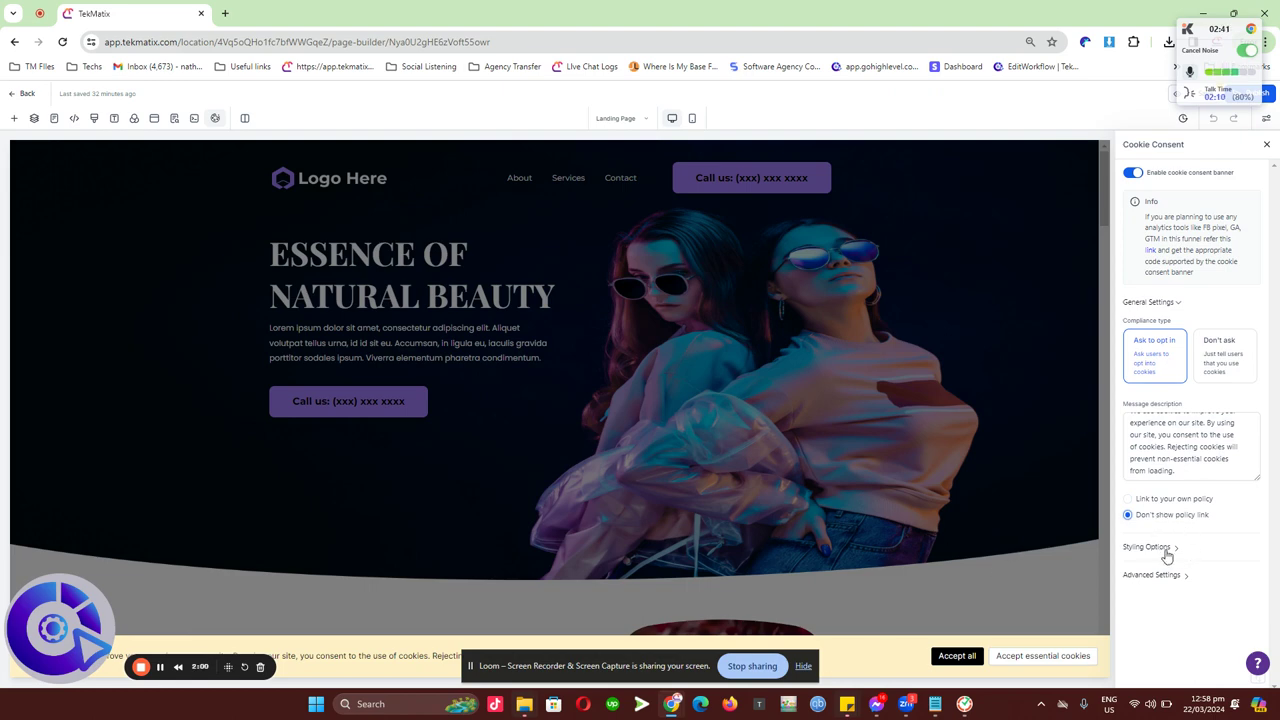
- Expand Styling Options and set the banner background colour to purple #DC7AF2FF
click(1162, 550)
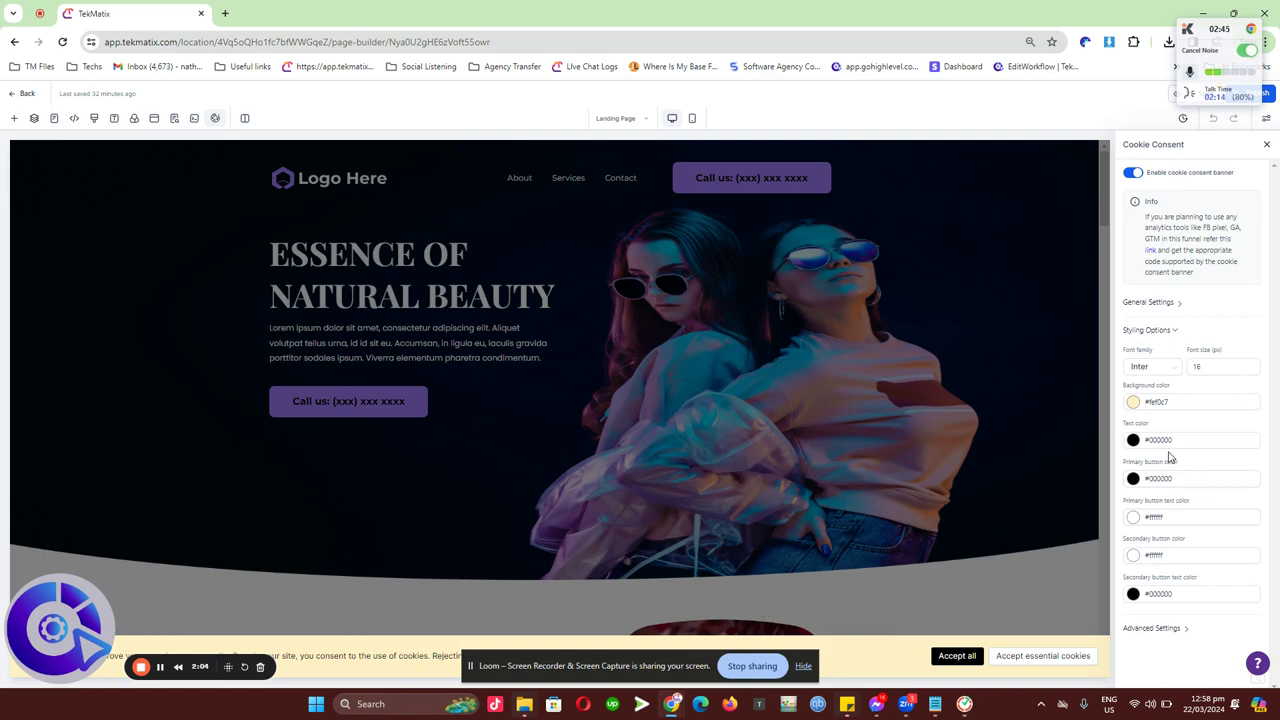
click(1134, 402)
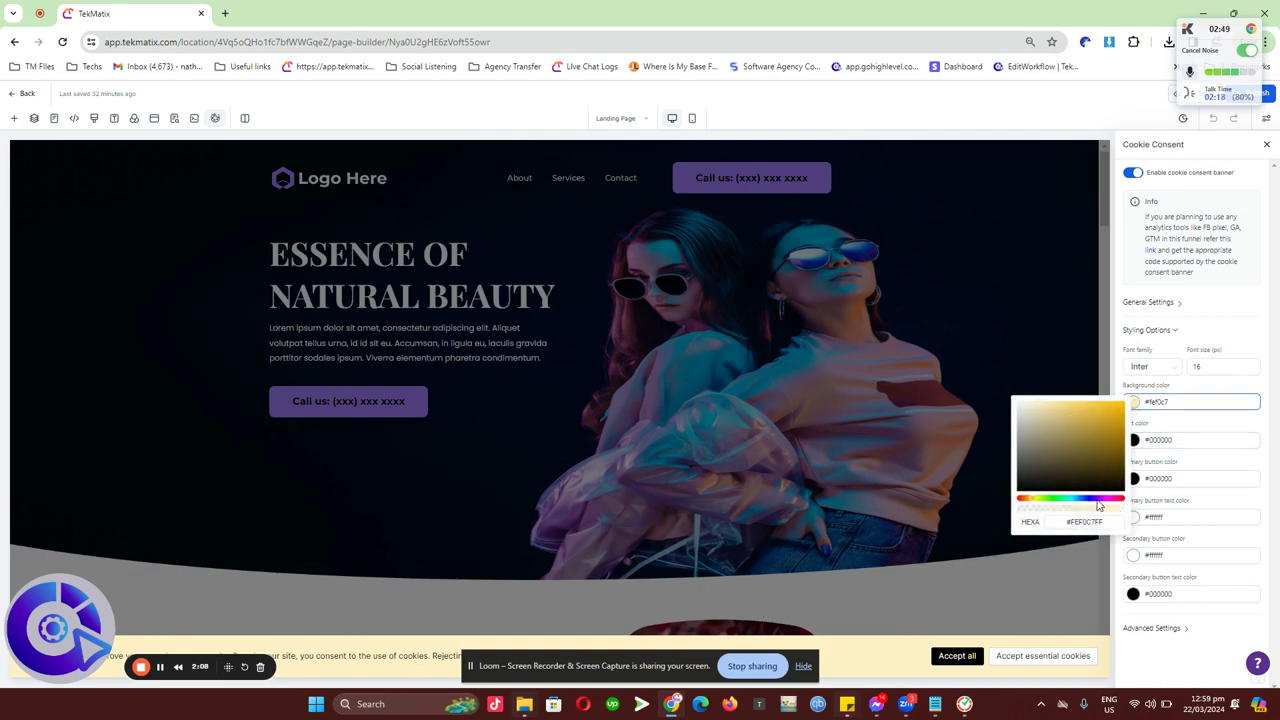
click(1104, 499)
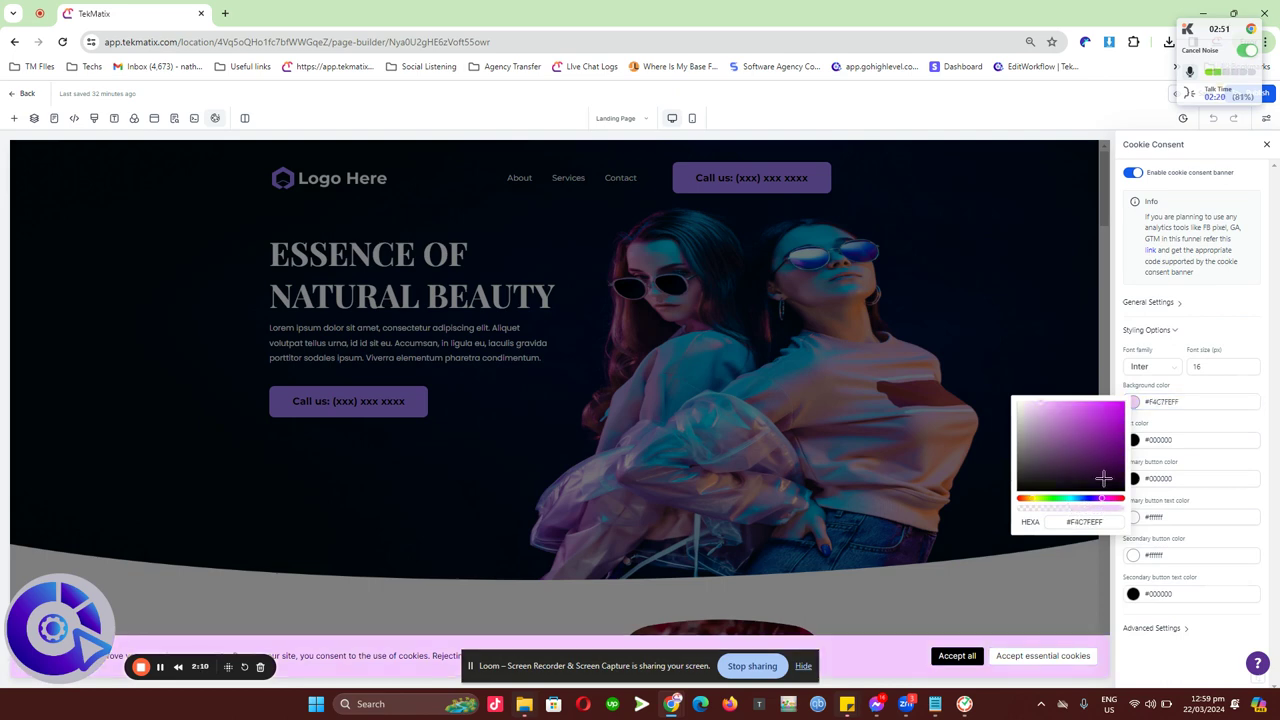
drag(1048, 404, 1070, 405)
click(1176, 424)
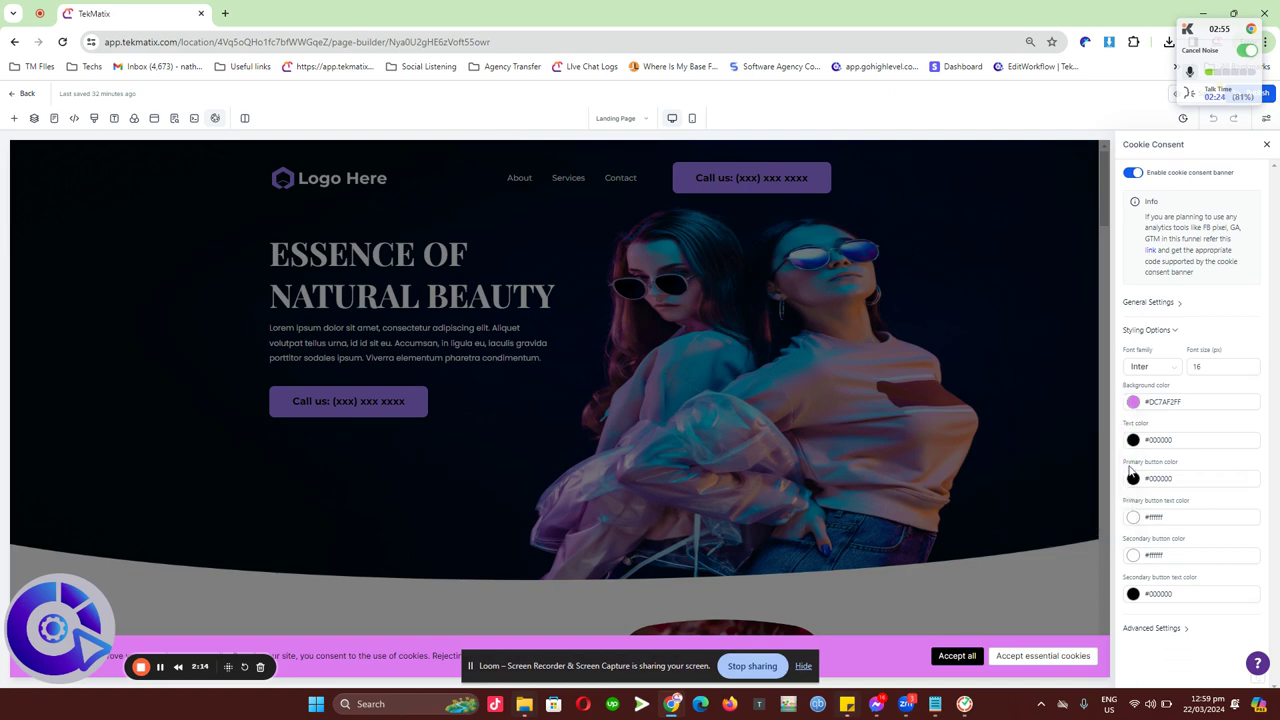
click(1142, 520)
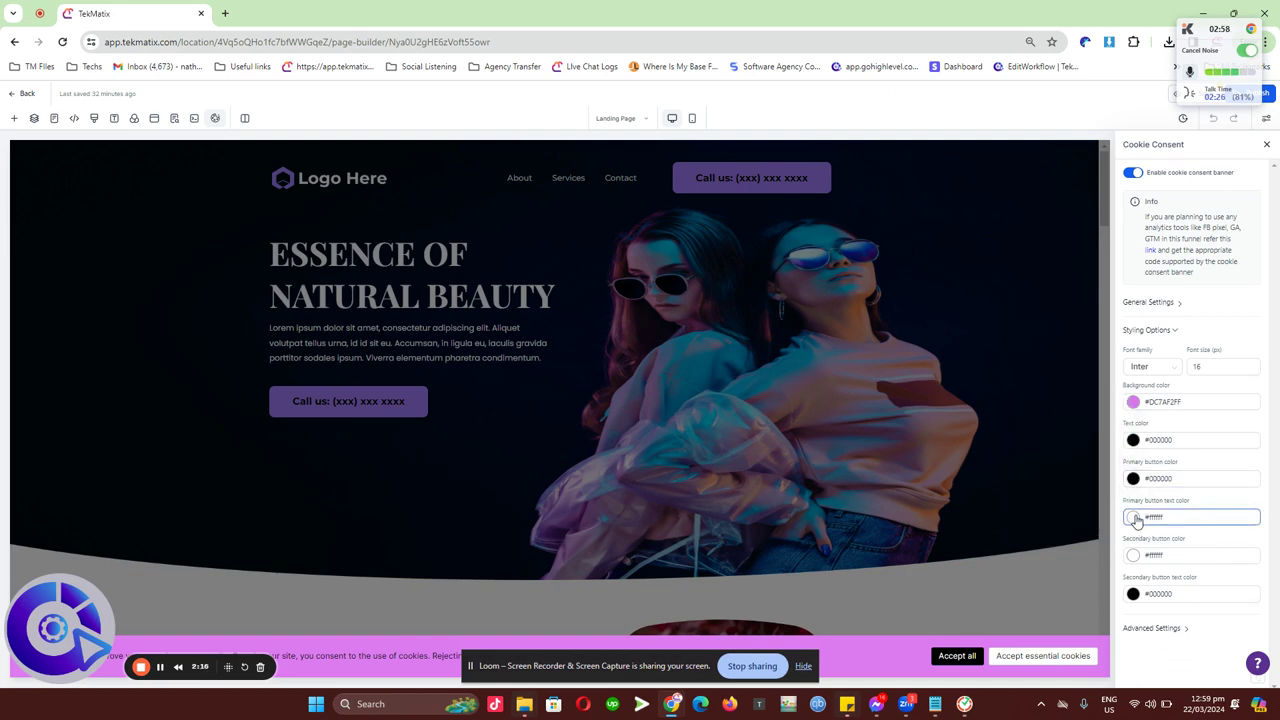
- Set the banner text colour to near-white #F4F4F4FF
click(1155, 440)
click(1133, 442)
drag(1106, 466, 1020, 442)
click(1203, 432)
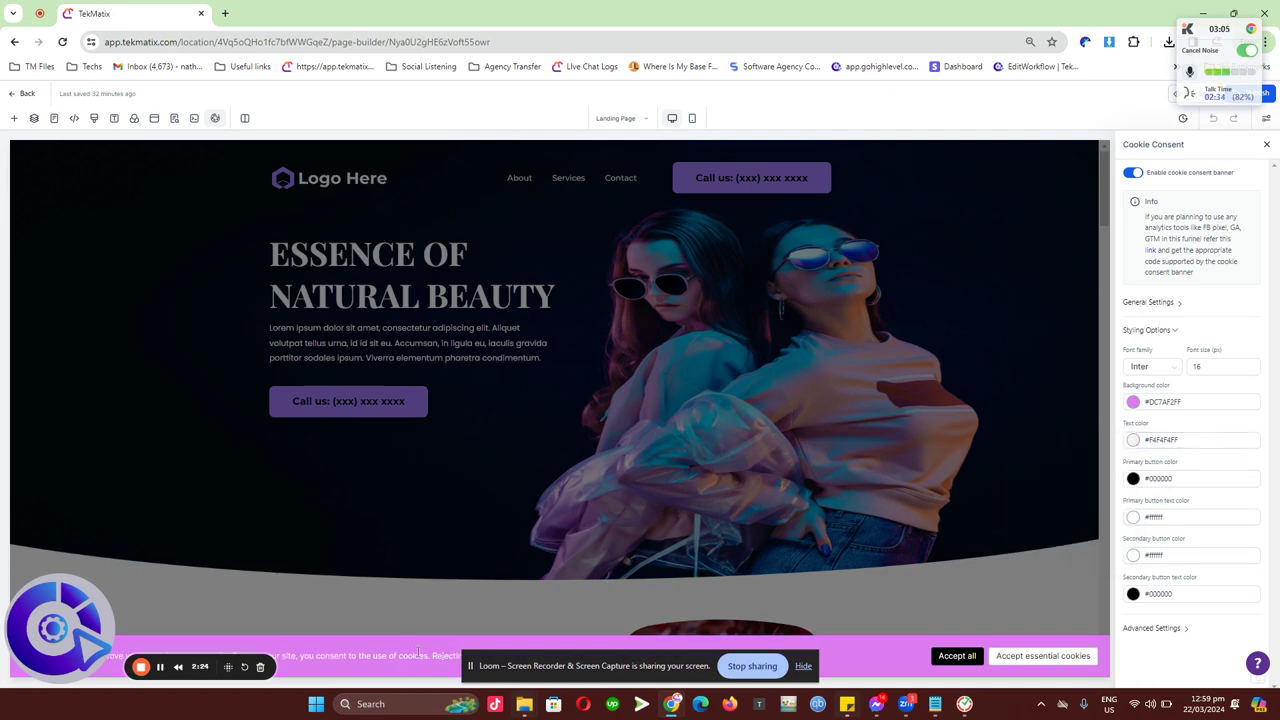
key(ctrl+minus)
key(ctrl+plus)
key(ctrl+plus)
key(ctrl+plus)
key(ctrl+plus)
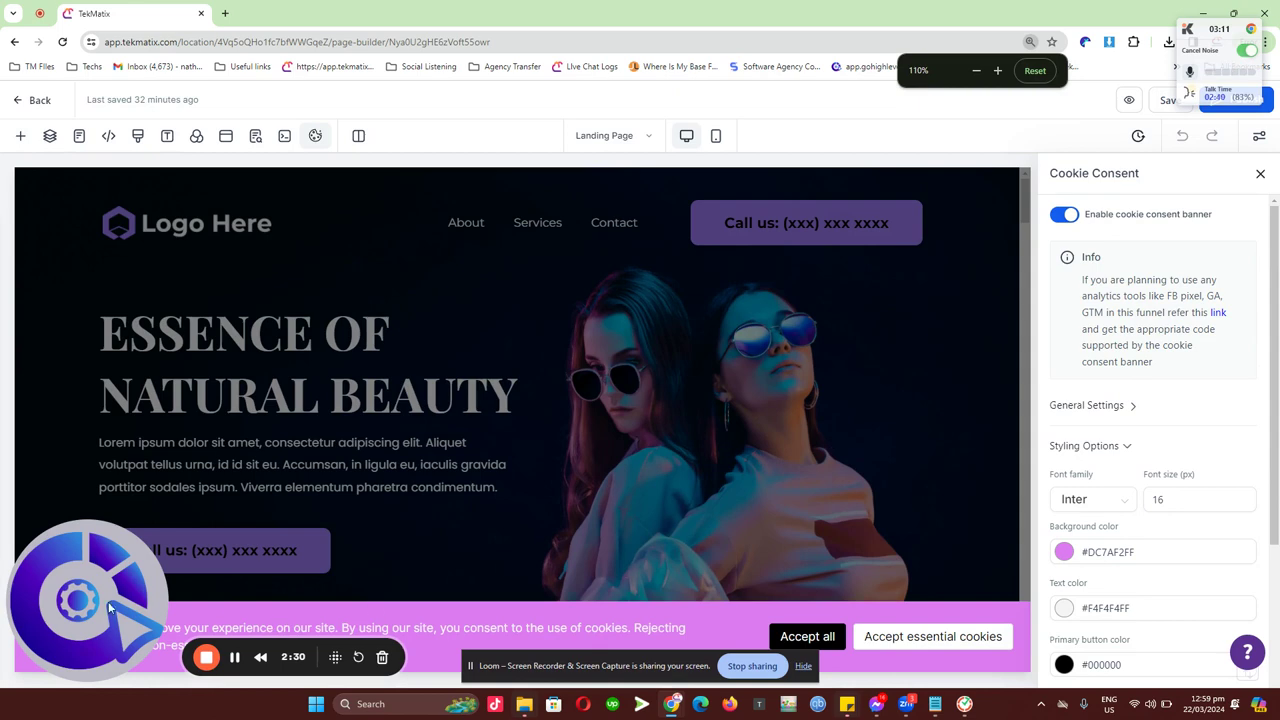
- Check the banner text colour and the #000000 primary and #ffffff secondary button colours
drag(80, 525, 95, 87)
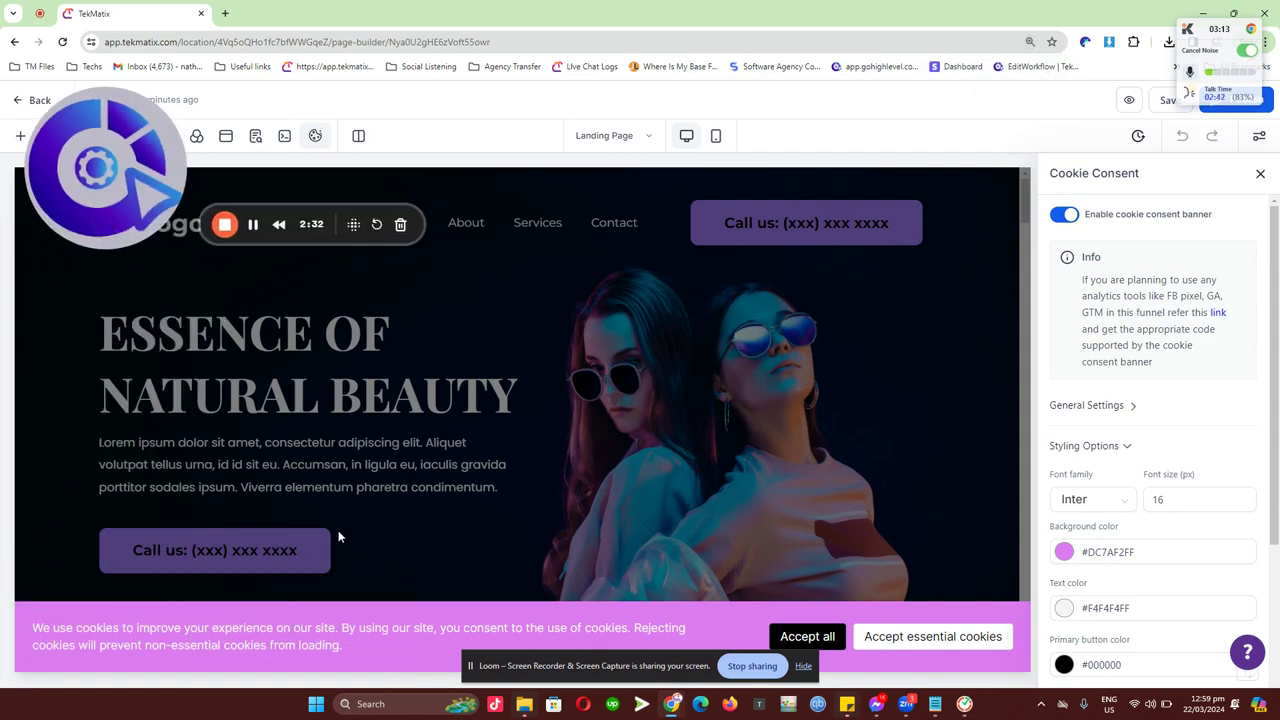
scroll(1062, 530, down, 3)
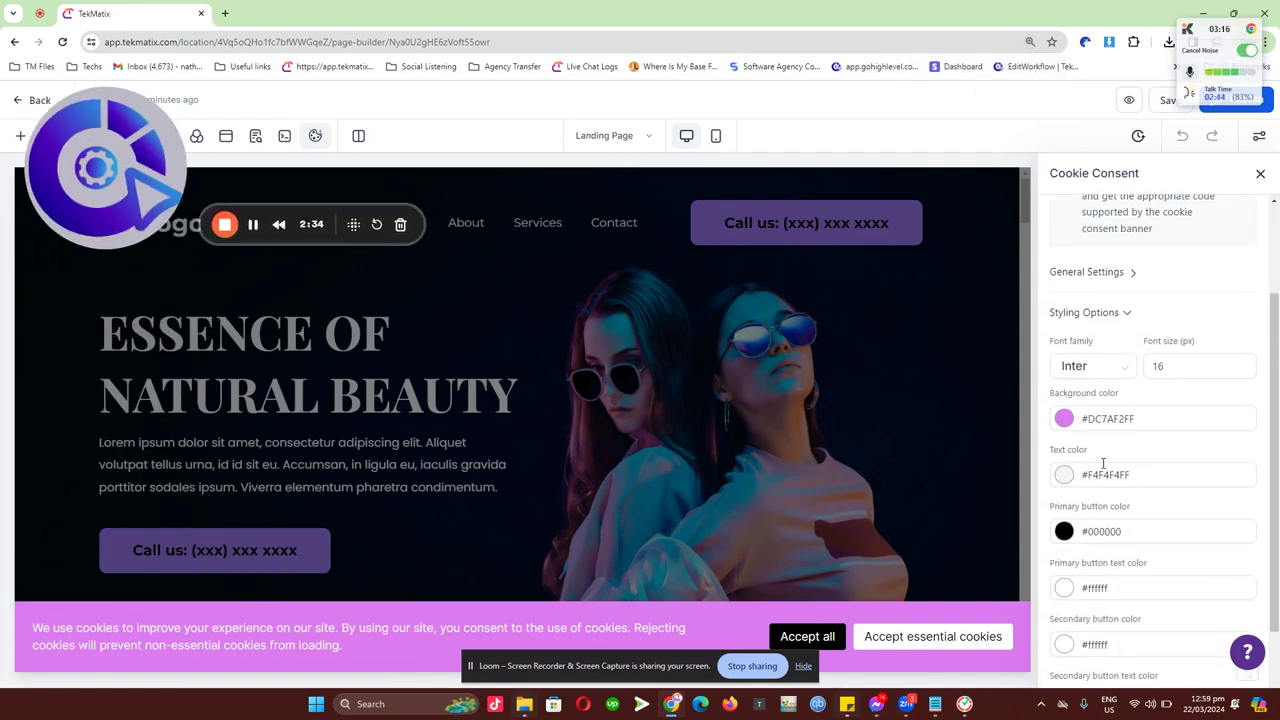
click(1062, 478)
scroll(1120, 474, down, 2)
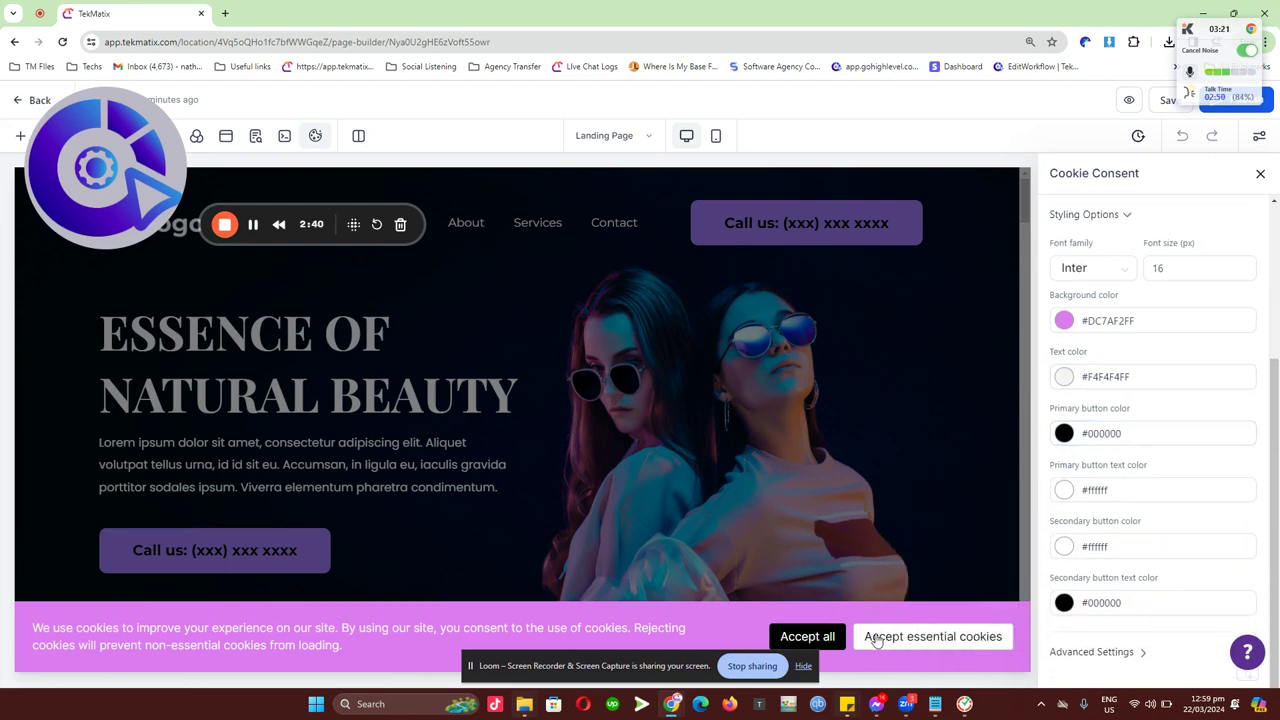
click(1105, 602)
click(1125, 546)
- Expand Advanced Settings and review the essential cookies options
click(1095, 652)
click(1143, 600)
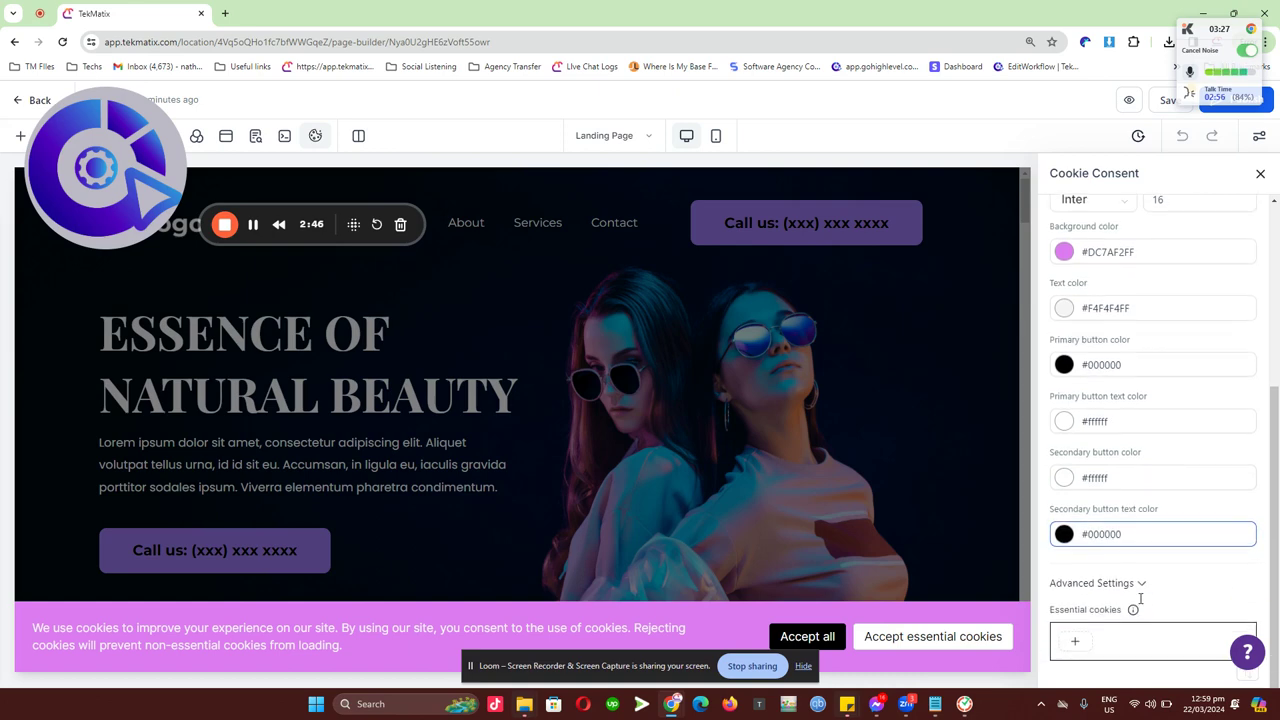
click(1134, 609)
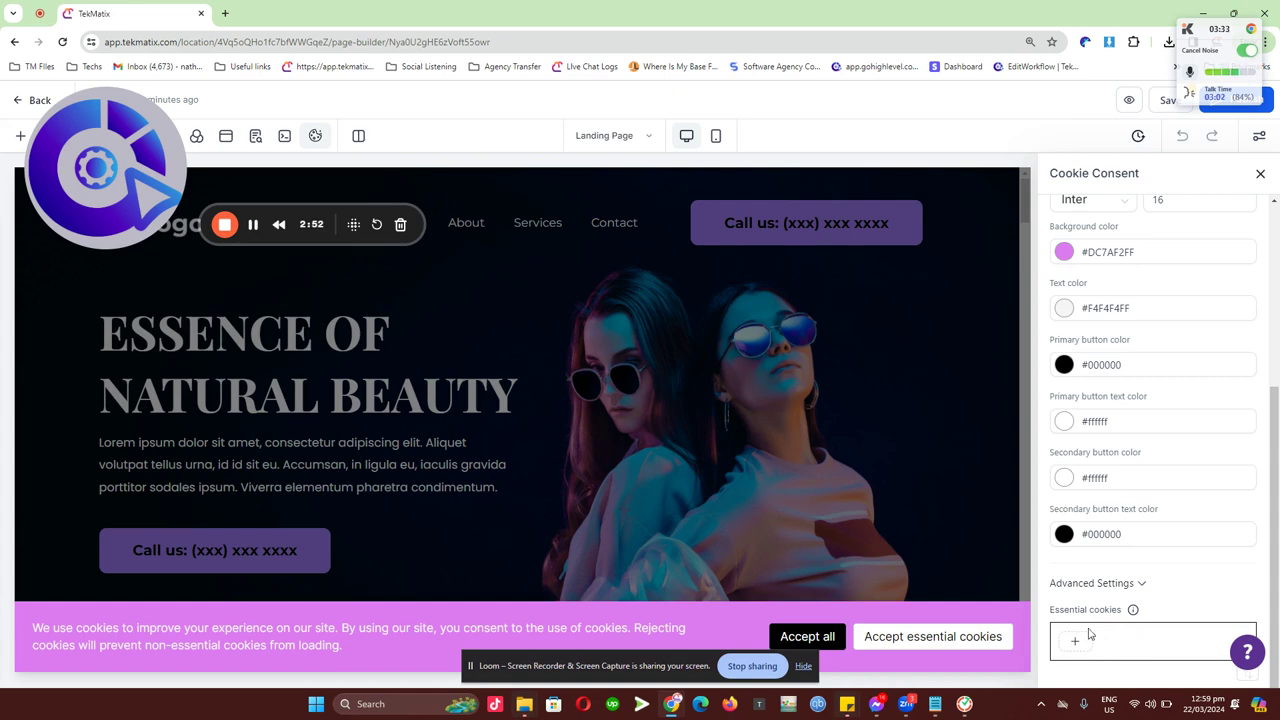
scroll(1140, 628, up, 3)
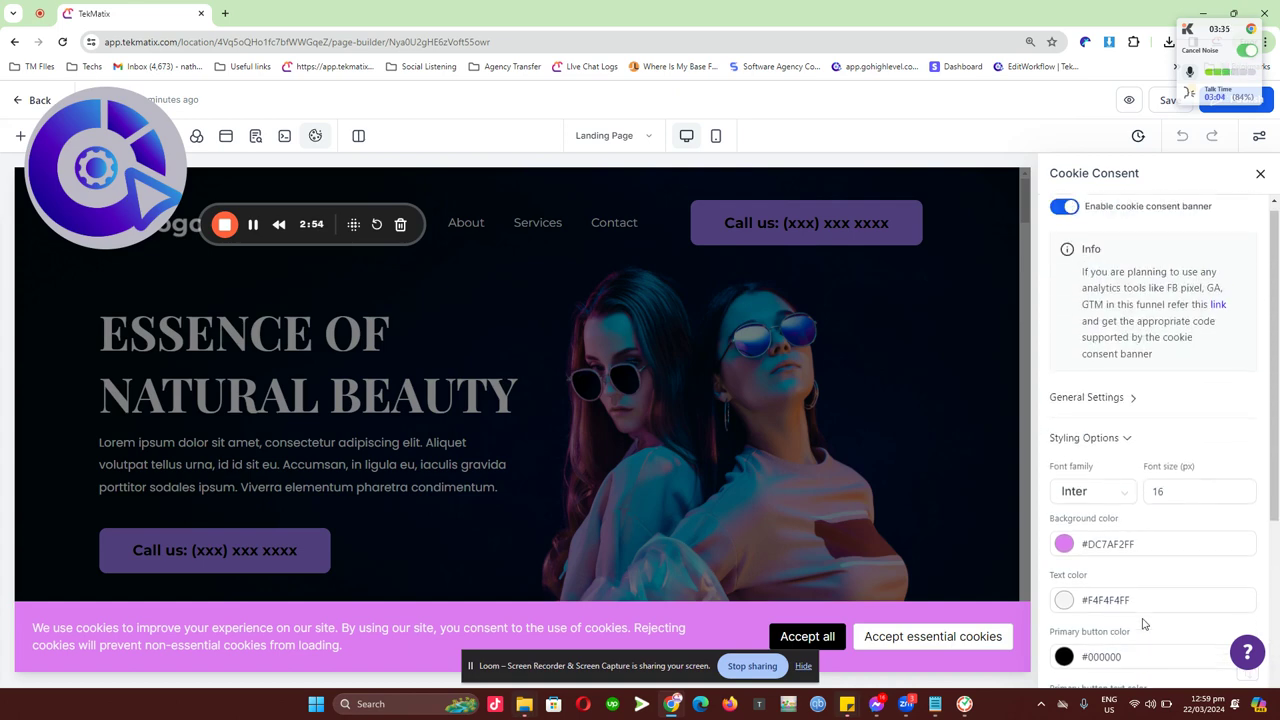
scroll(1143, 623, down, 3)
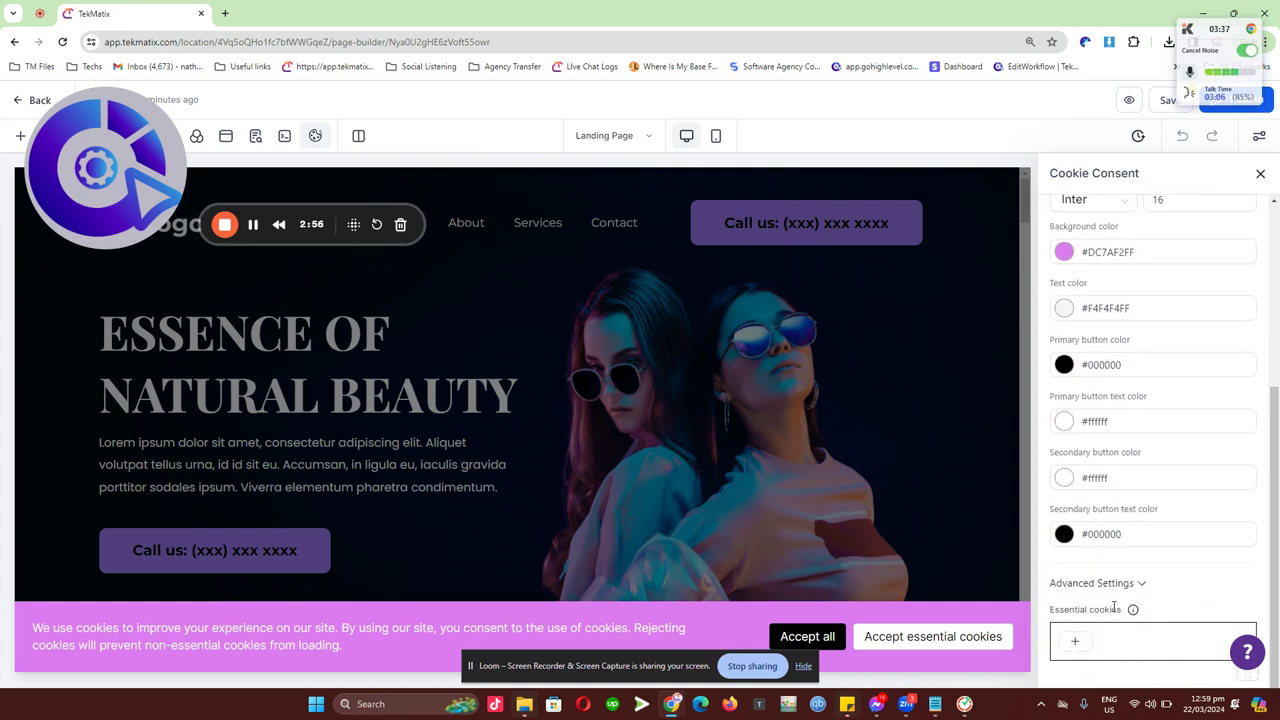
scroll(1075, 640, up, 3)
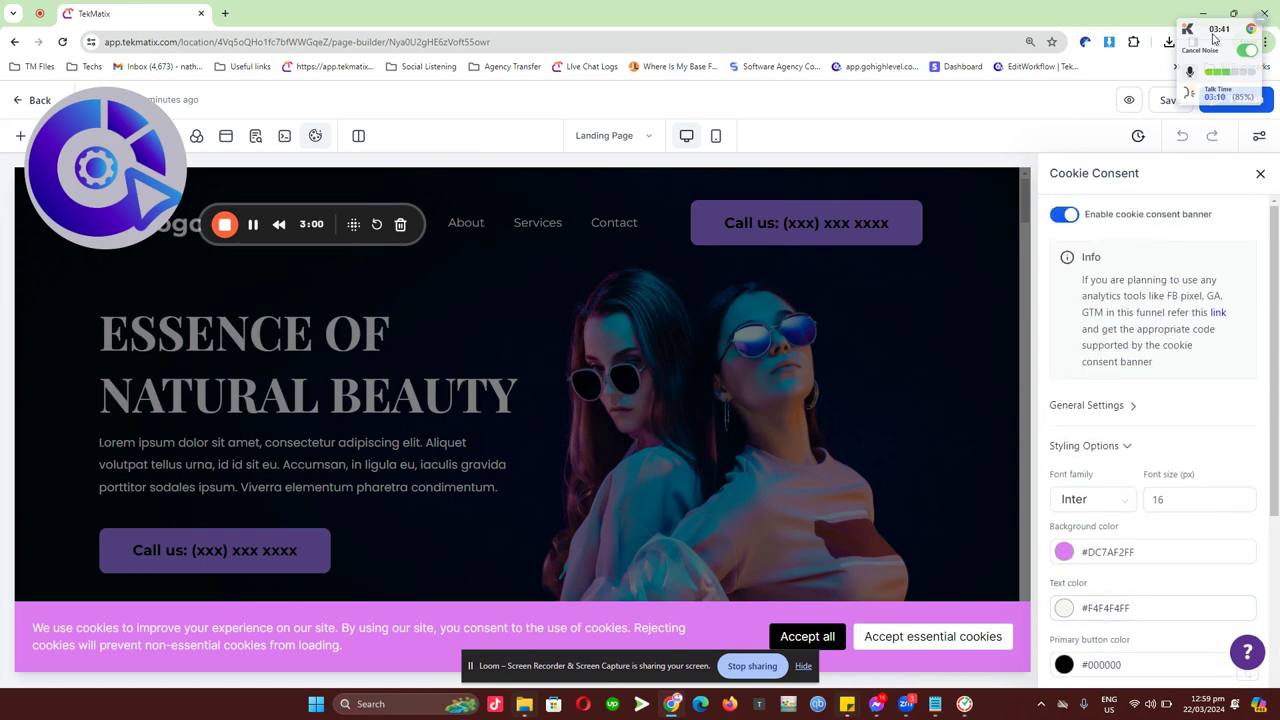
- Close the cookie settings, save the page, and publish it to offer.tekmatix.com
click(1260, 174)
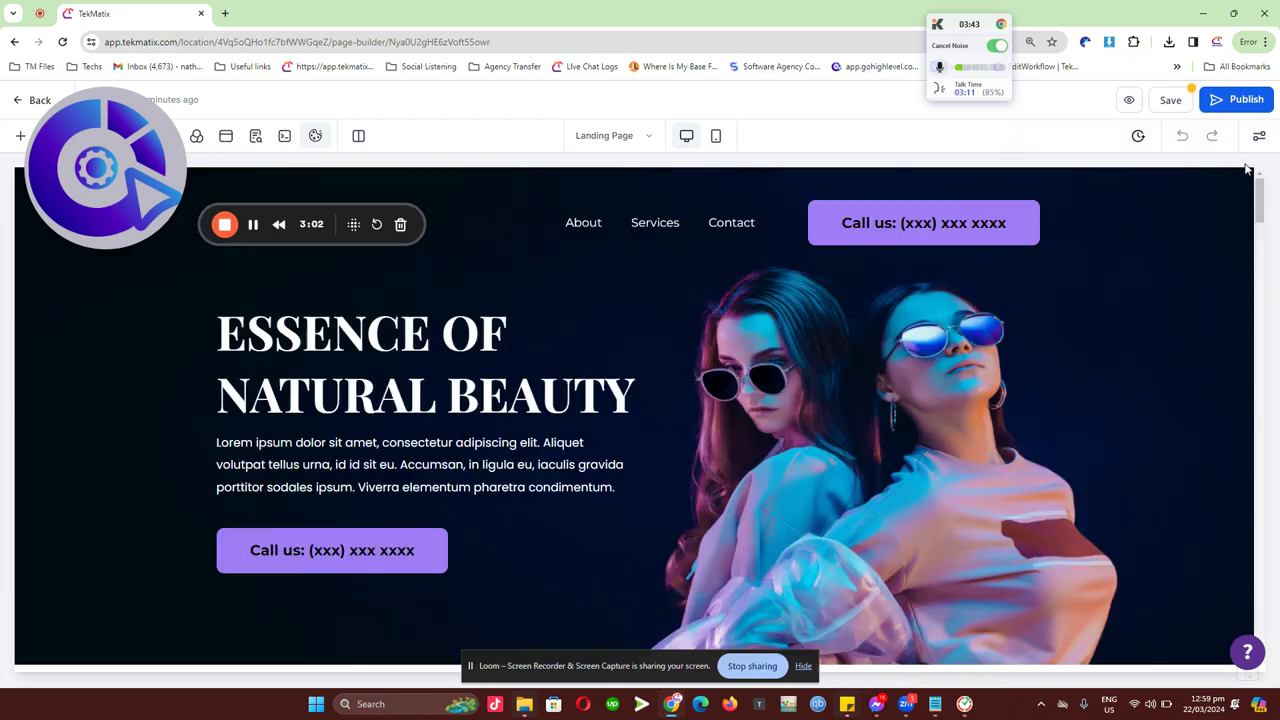
click(1180, 106)
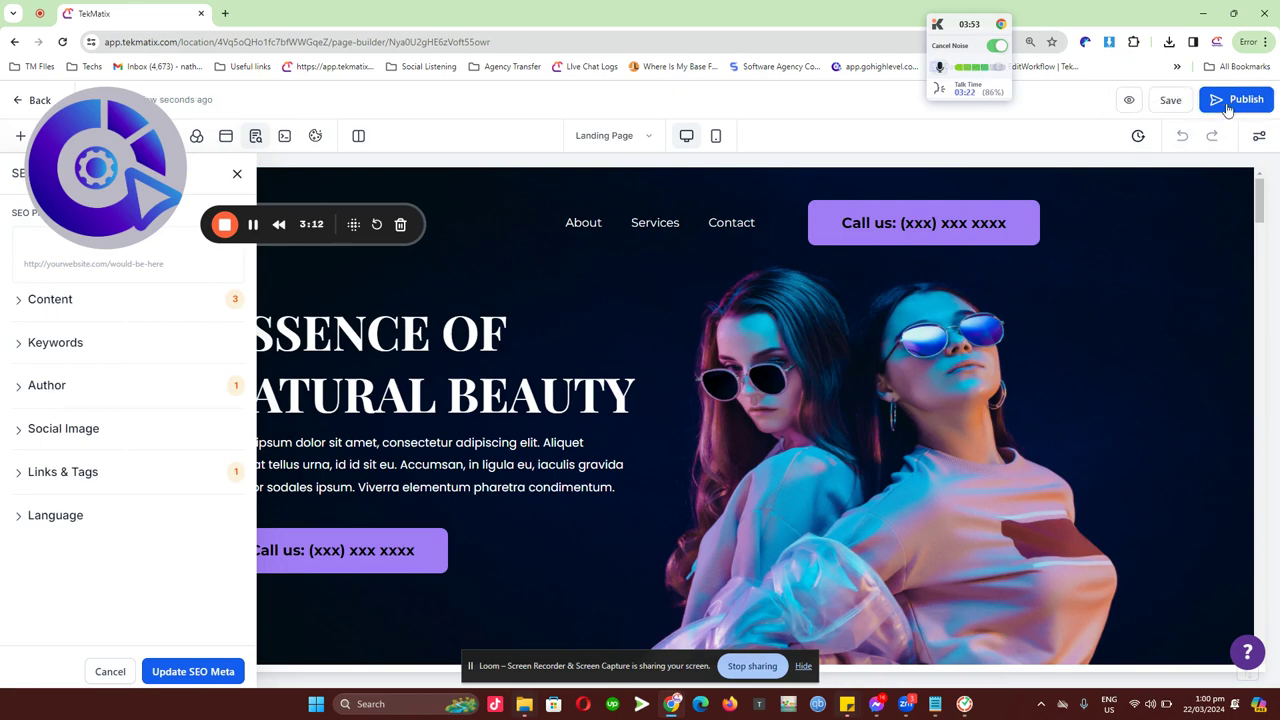
click(1235, 100)
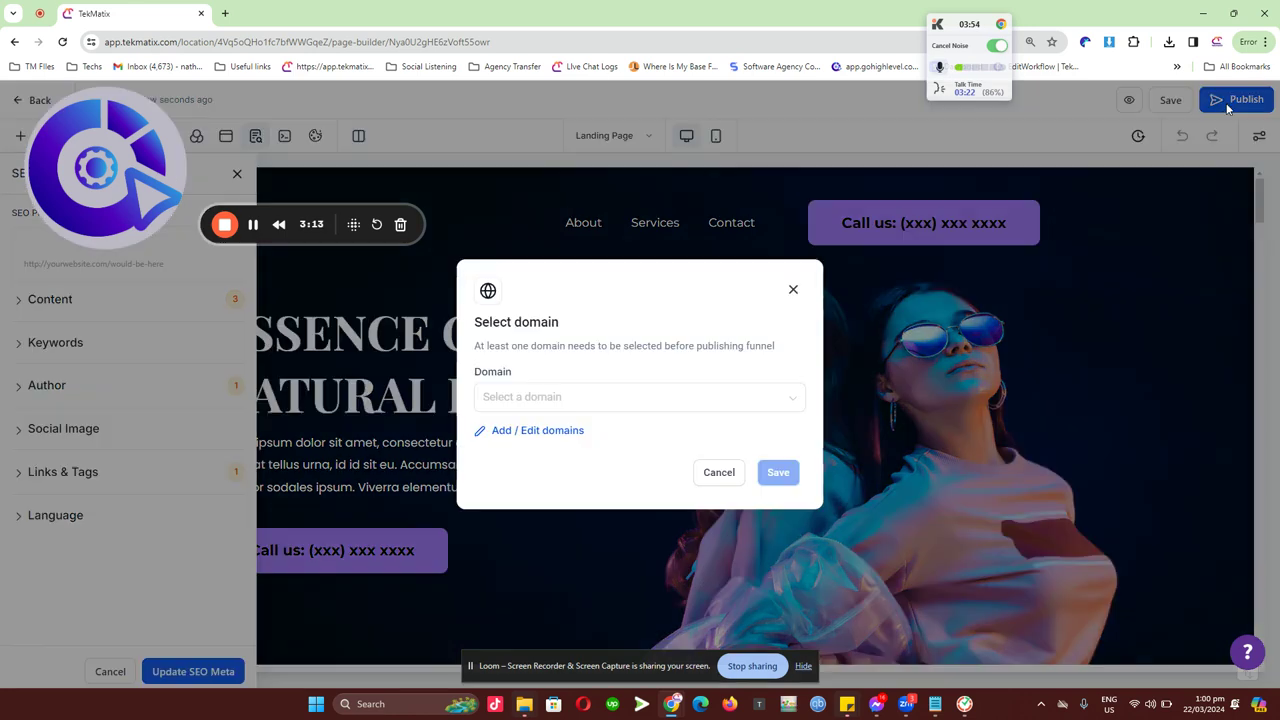
click(556, 399)
click(563, 431)
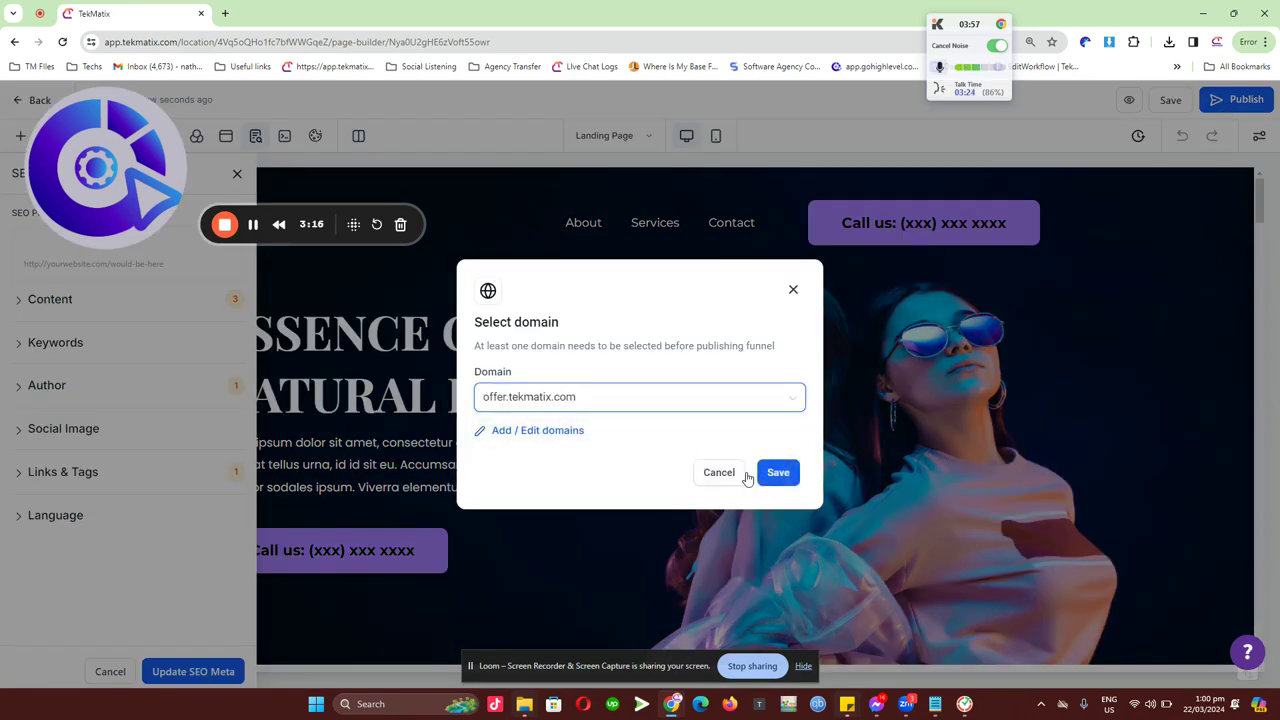
click(768, 478)
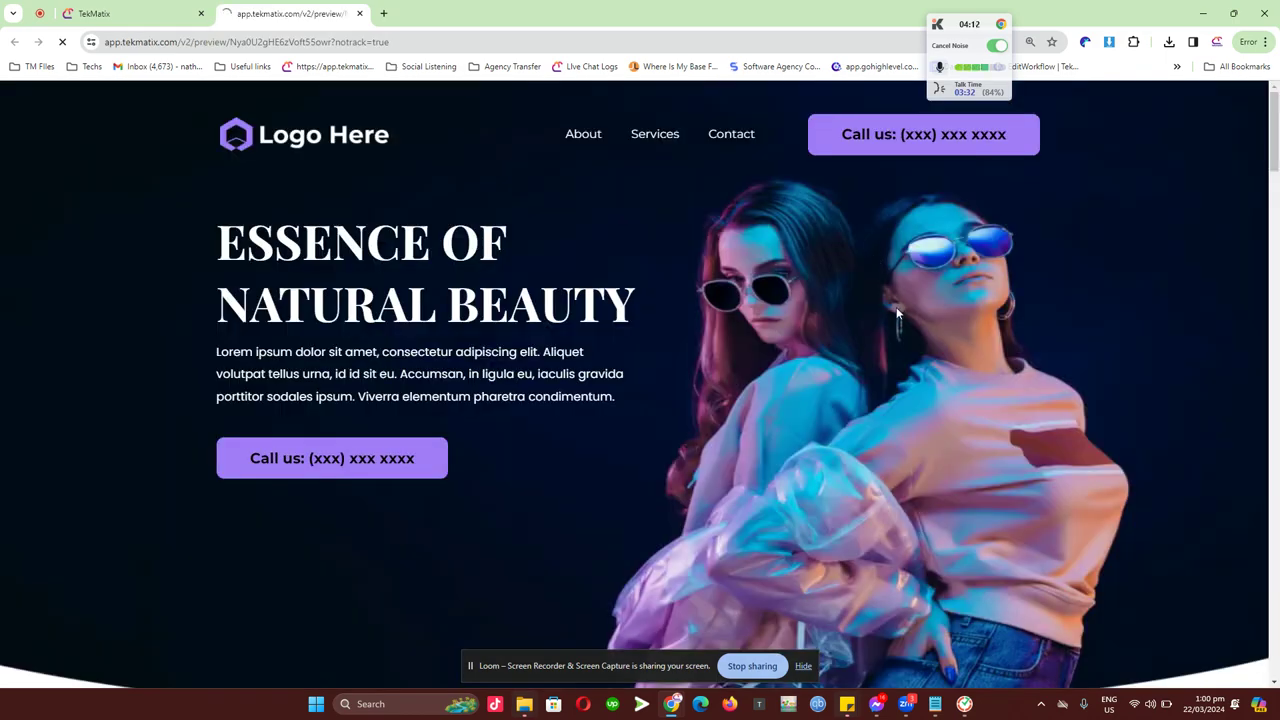
- Copy the preview URL and load it in a new incognito window
scroll(893, 320, down, 7)
scroll(857, 415, up, 7)
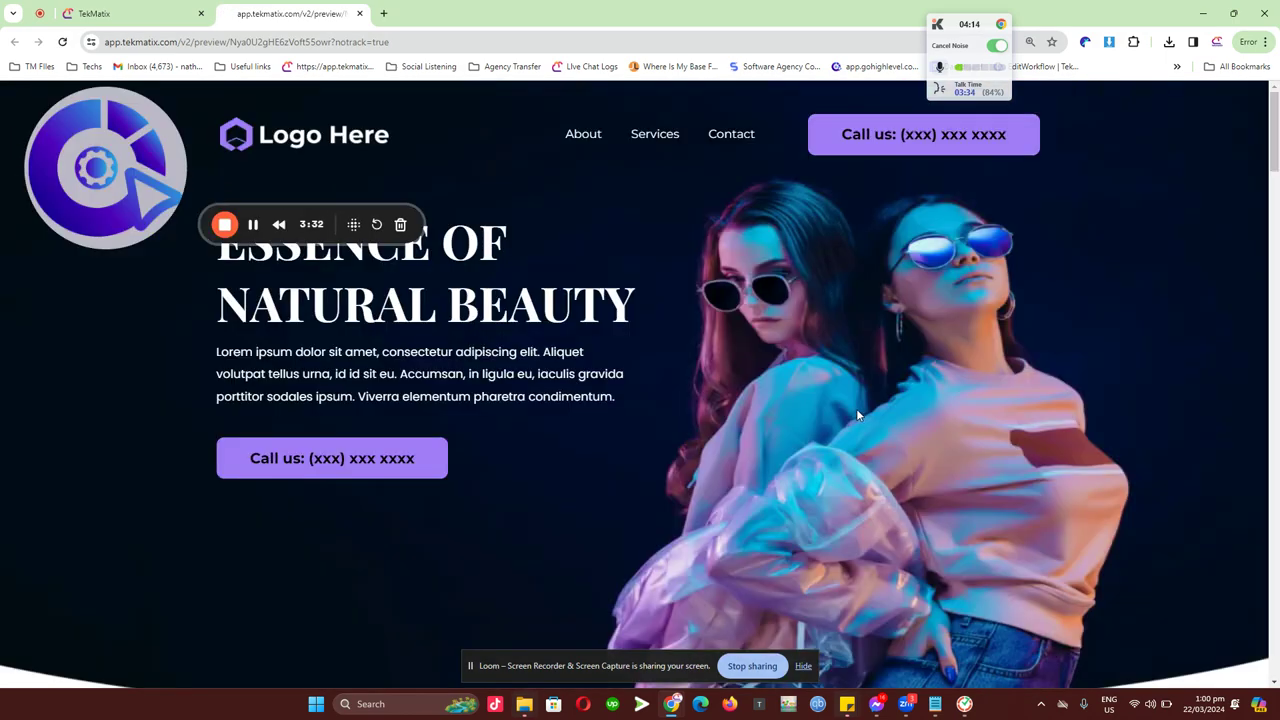
click(667, 44)
key(ctrl+c)
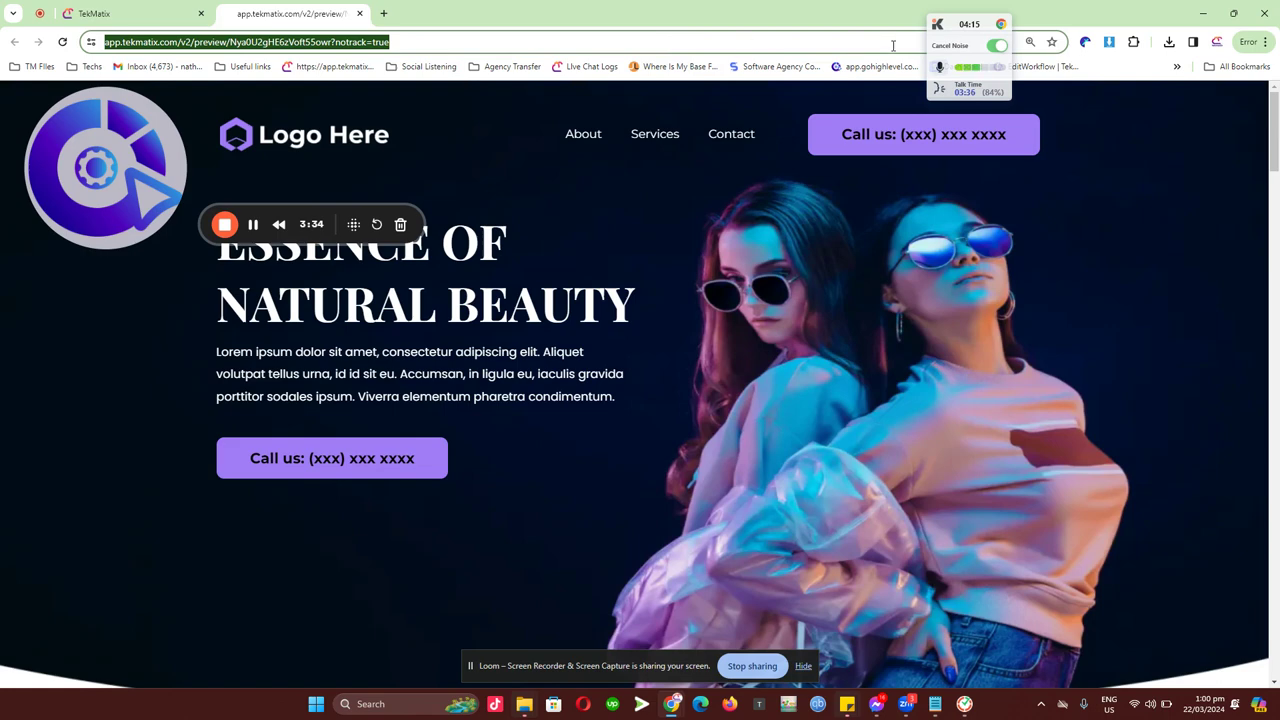
click(1266, 42)
click(1157, 140)
key(ctrl+v)
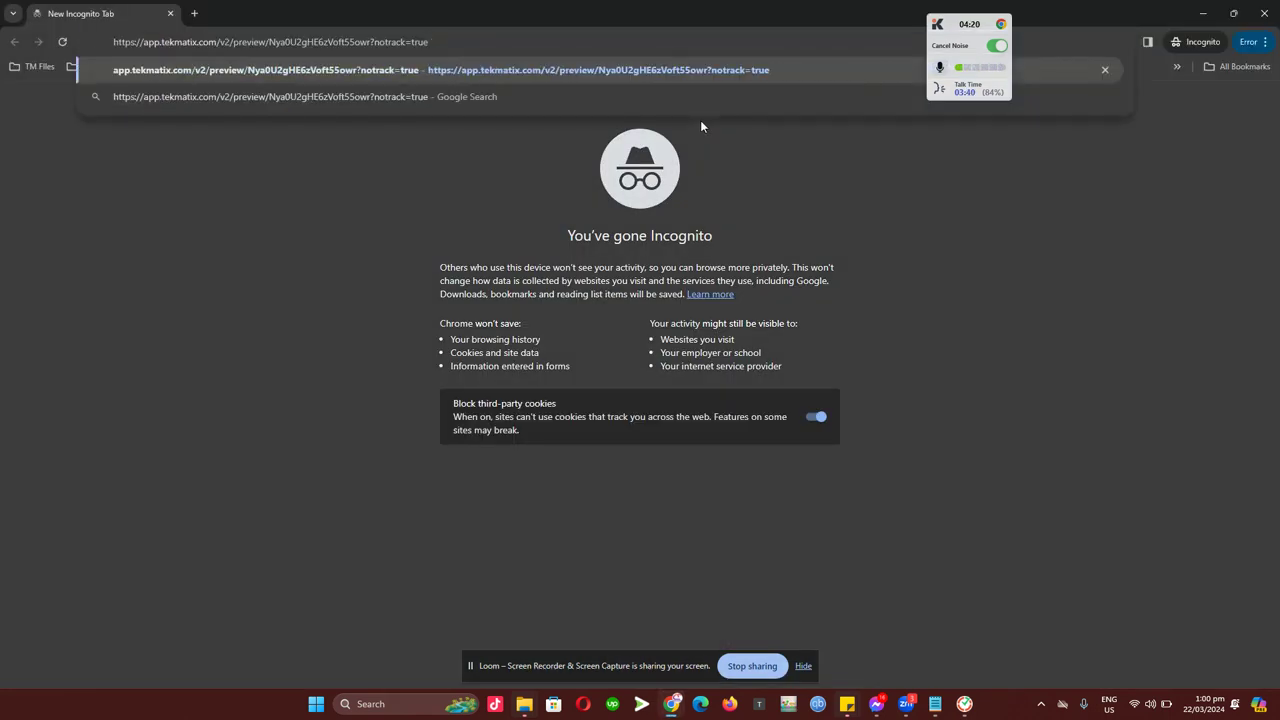
key(Return)
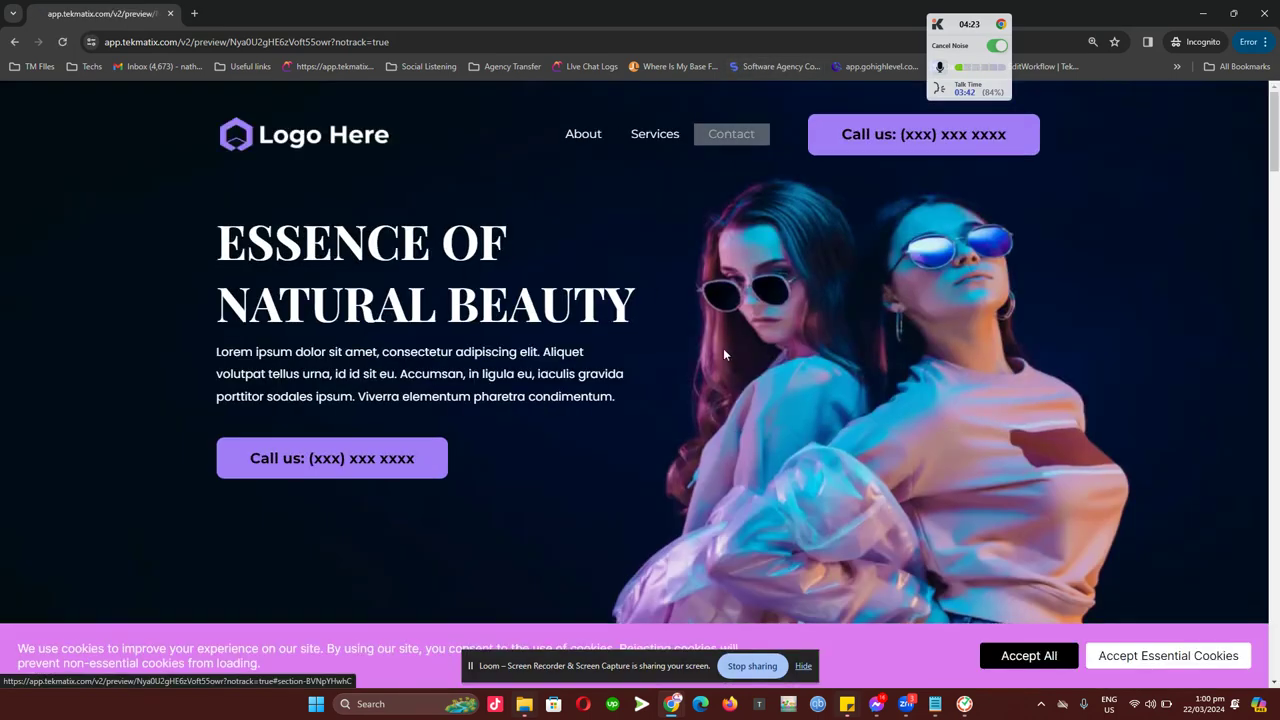
- Accept all cookies on the live page so the consent banner disappears
scroll(725, 354, down, 3)
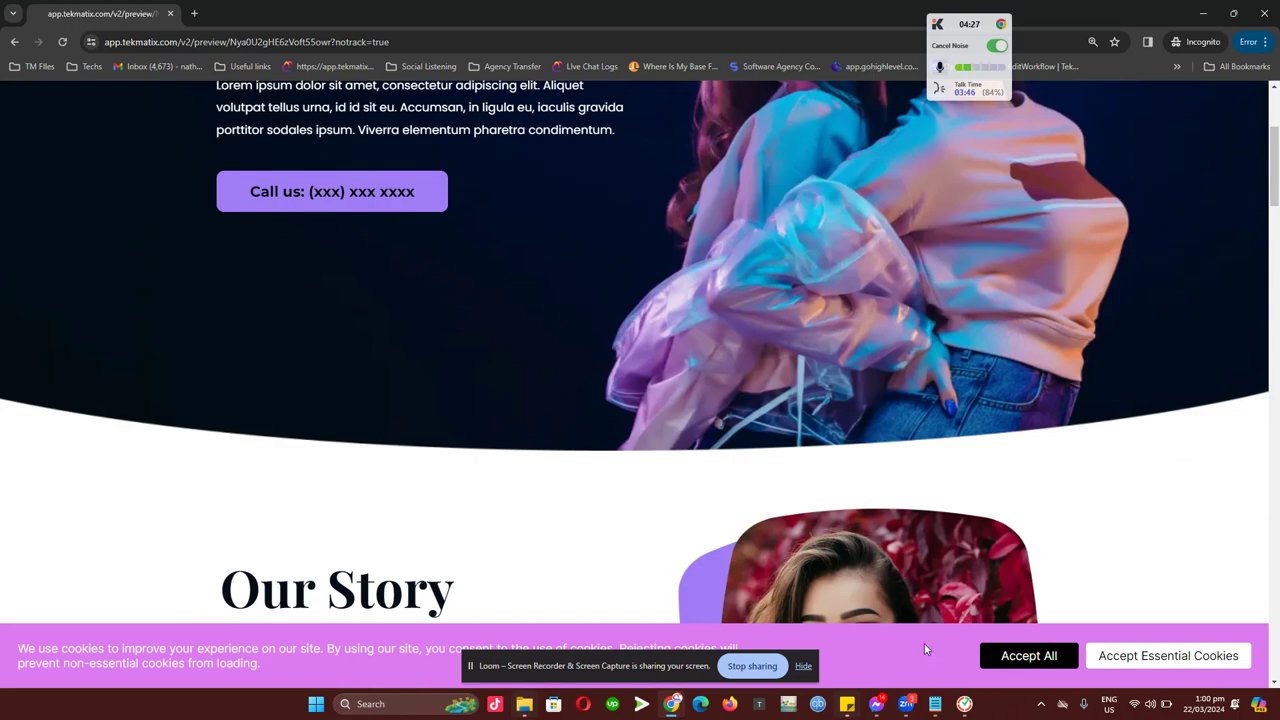
scroll(926, 650, up, 3)
scroll(940, 578, down, 5)
scroll(945, 585, down, 4)
scroll(970, 631, up, 3)
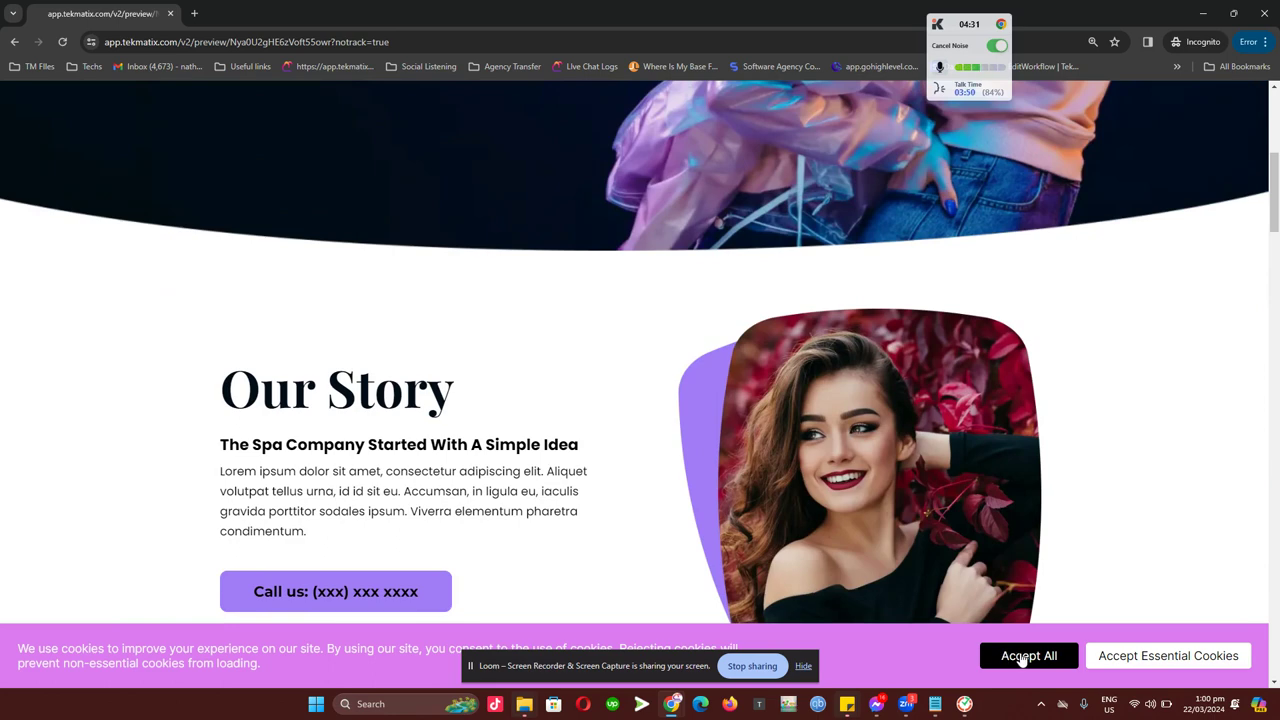
click(1021, 658)
scroll(838, 565, up, 5)
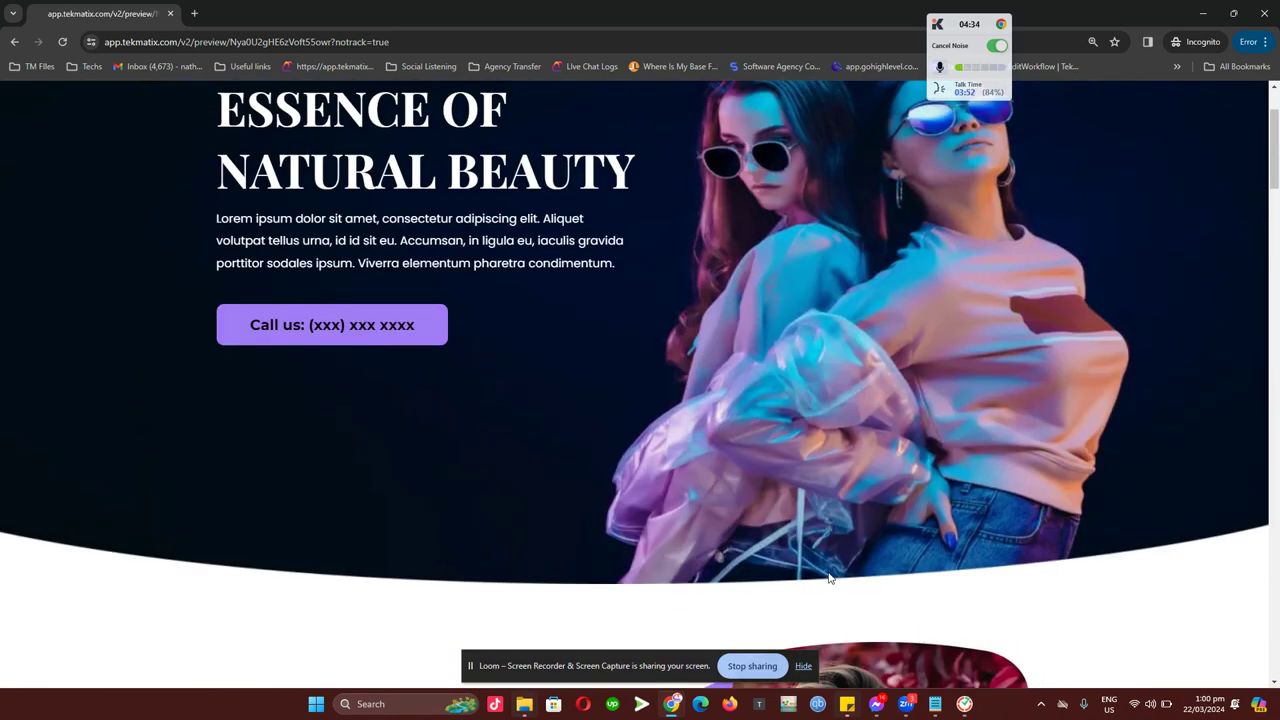